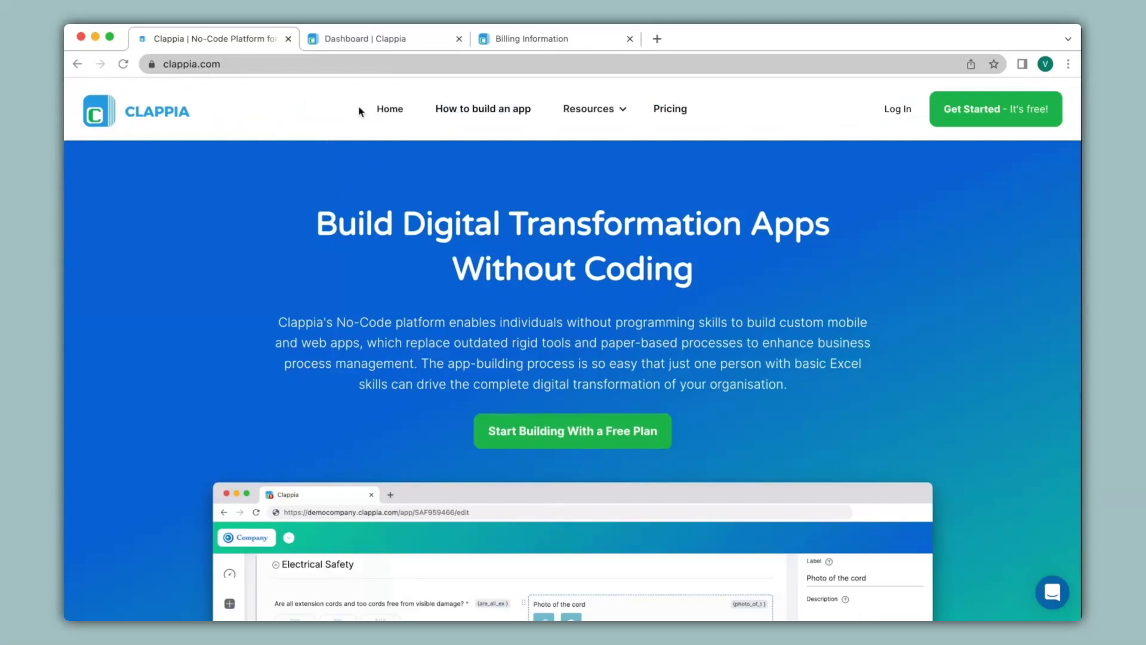
Step: Switch to the 'Dashboard | Clappia' tab to show the workspace dashboard
{"action": "left_click", "coordinate": [371, 40]}
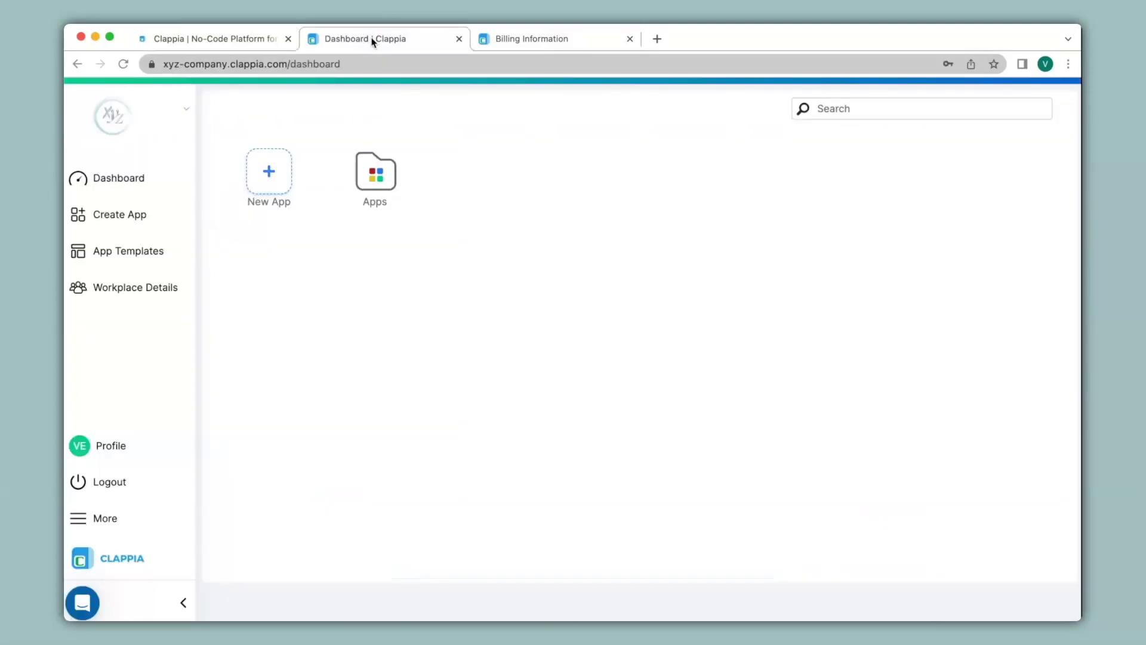
Step: Create a new app titled 'Billing Information' and add its first section
{"action": "left_click", "coordinate": [276, 188]}
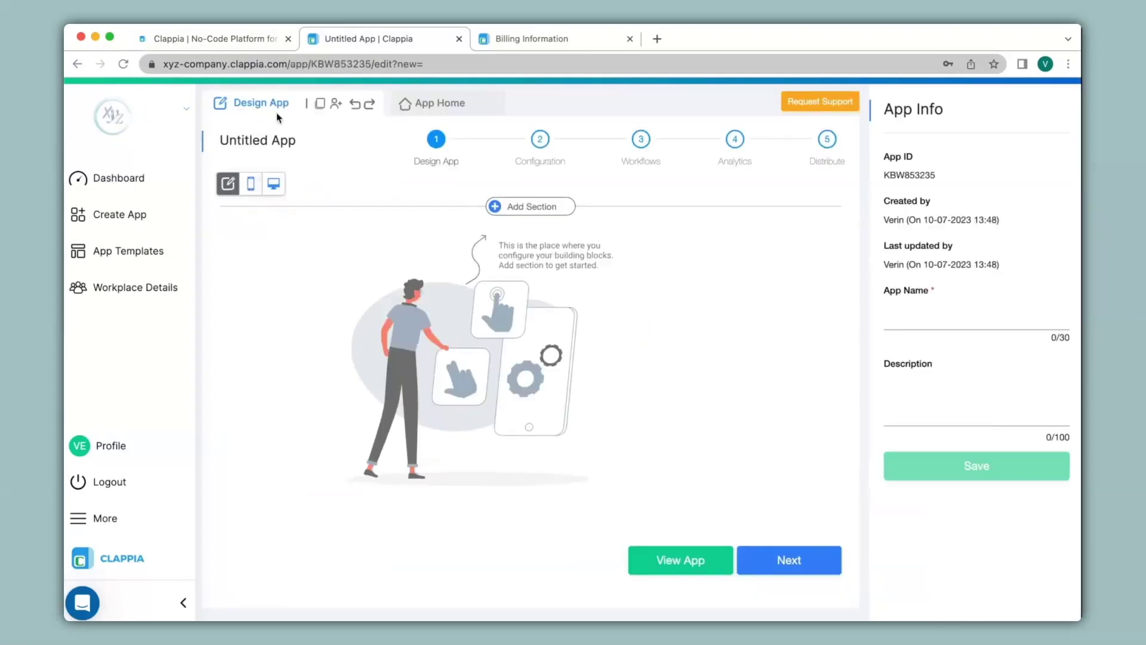
{"action": "left_click", "coordinate": [302, 141]}
{"action": "type", "text": "Billing Information"}
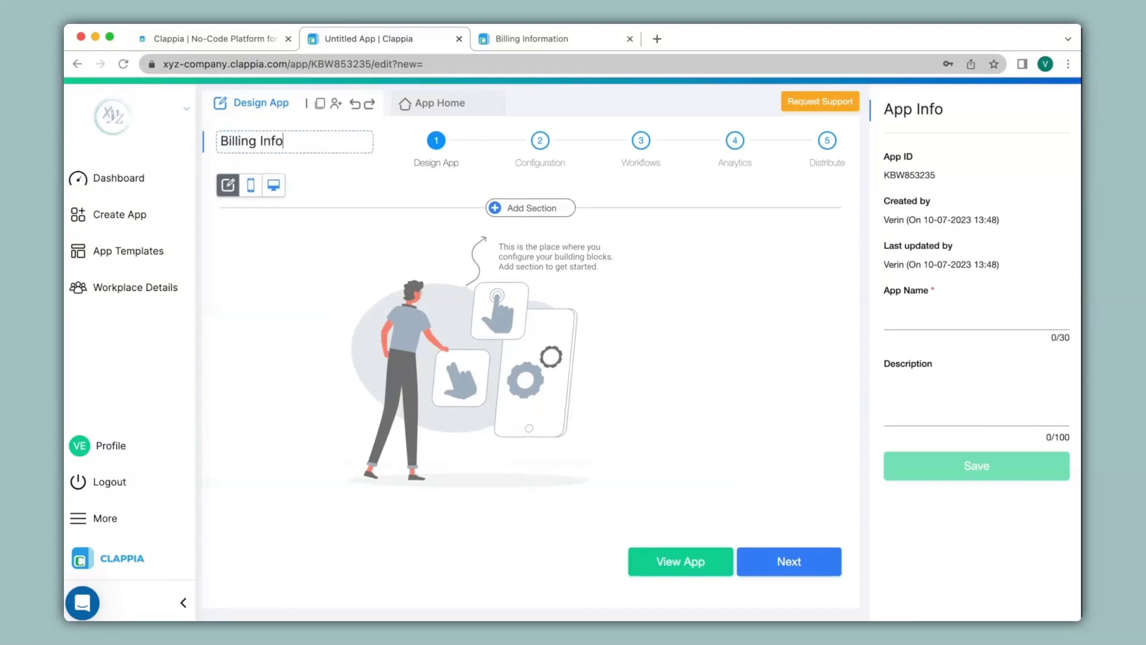
{"action": "left_click", "coordinate": [531, 208]}
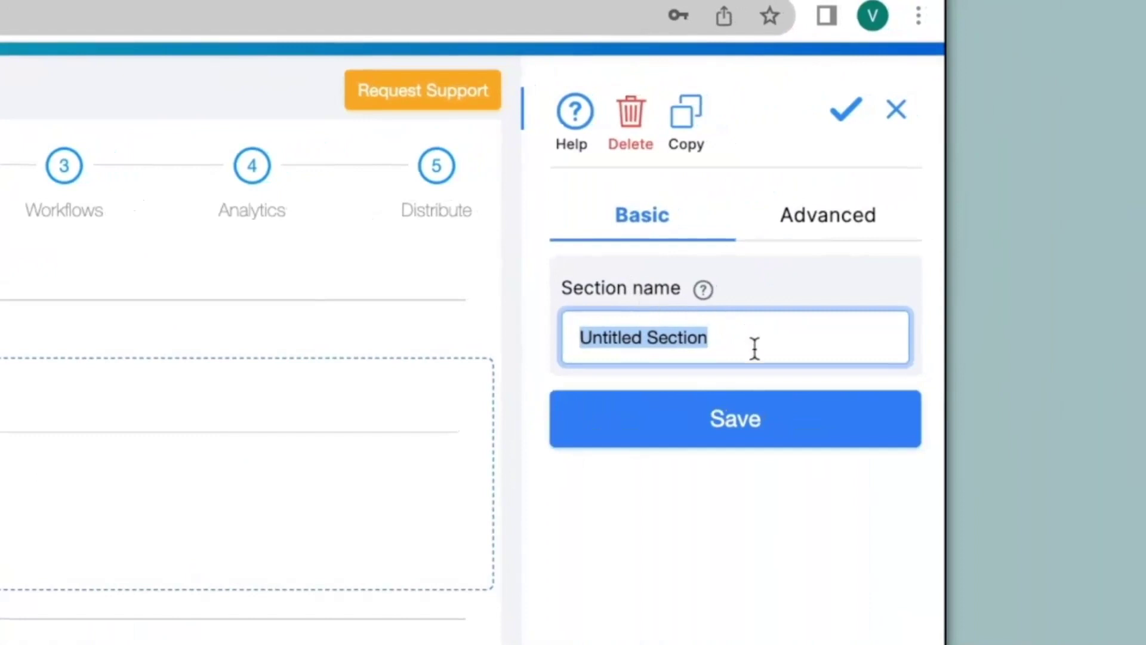
Step: Name the first section 'Store Details', add a Single Line Text field, and add another section
{"action": "type", "text": "Store Details"}
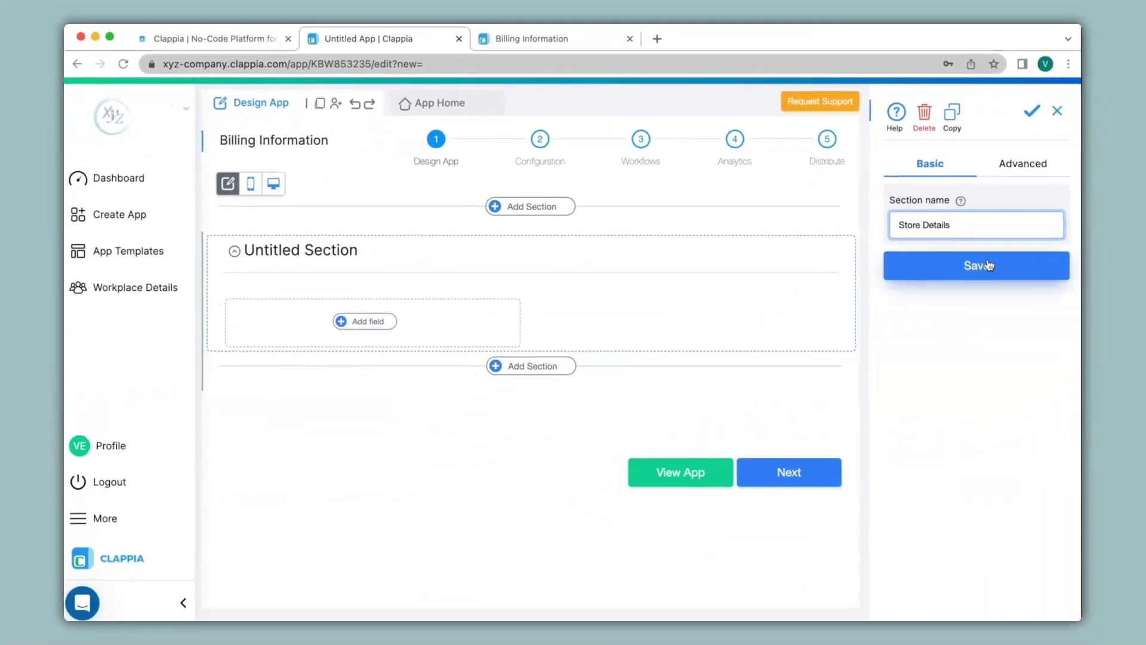
{"action": "left_click", "coordinate": [989, 265]}
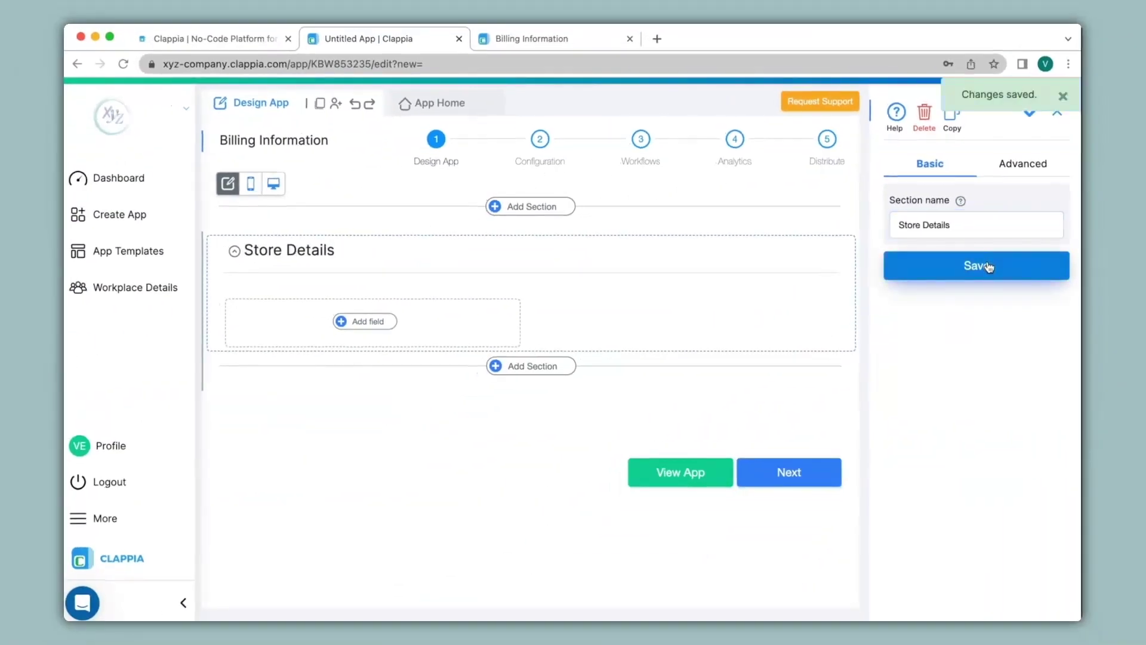
{"action": "left_click", "coordinate": [370, 326]}
{"action": "scroll", "coordinate": [374, 330], "scroll_direction": "down", "scroll_amount": 5}
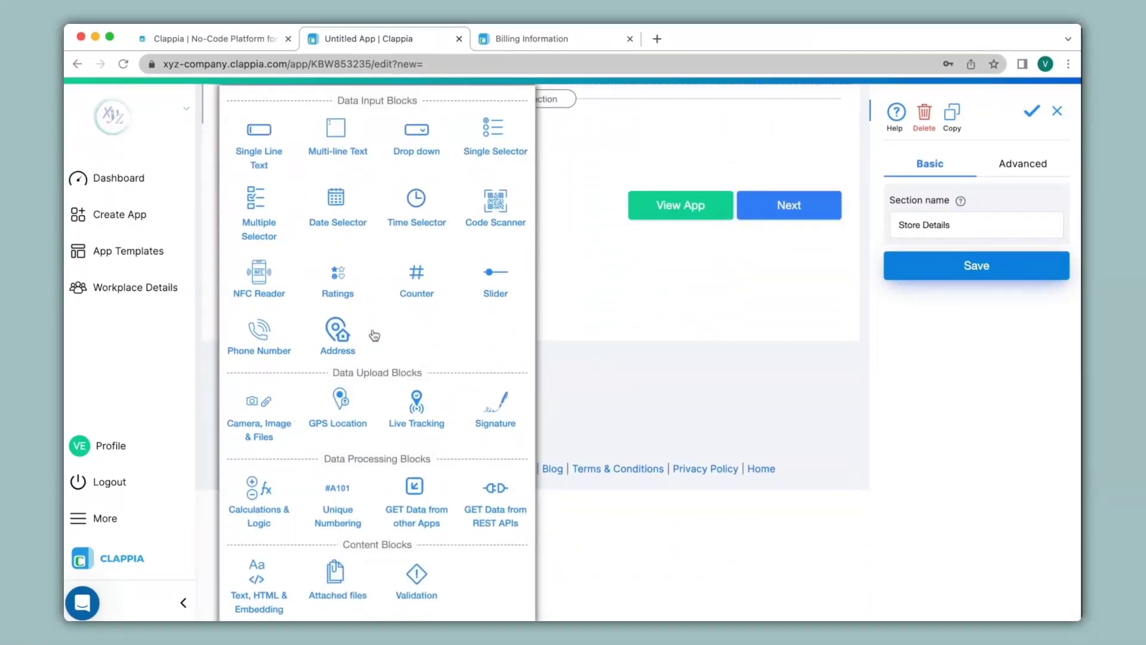
{"action": "scroll", "coordinate": [375, 334], "scroll_direction": "up", "scroll_amount": 5}
{"action": "left_click", "coordinate": [270, 336]}
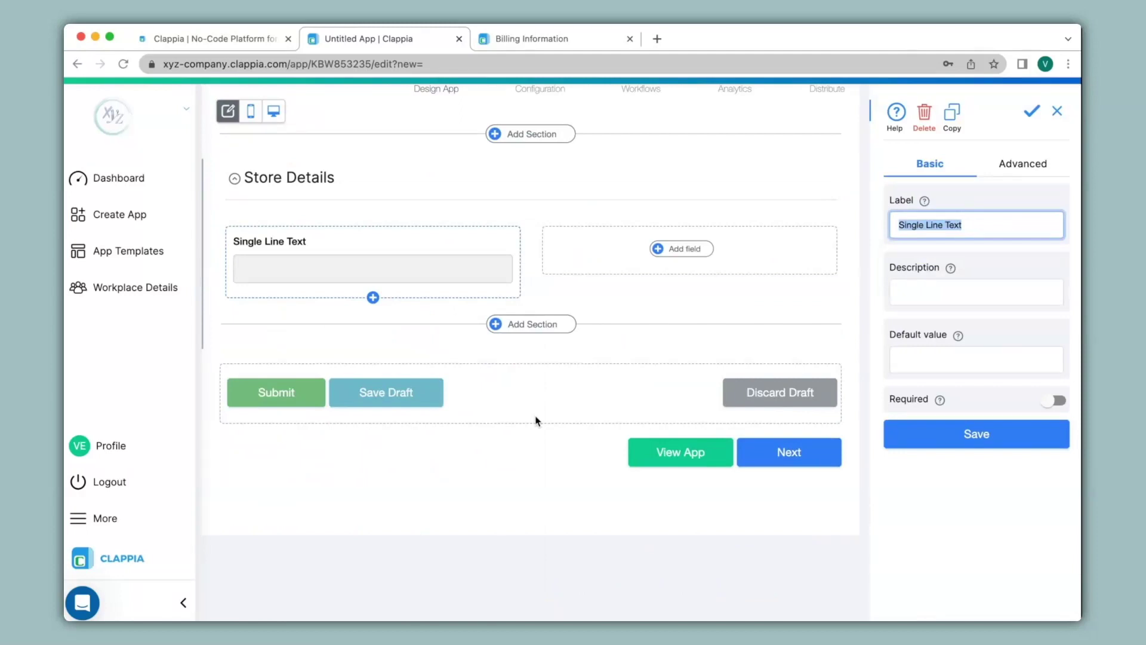
{"action": "left_click", "coordinate": [532, 325]}
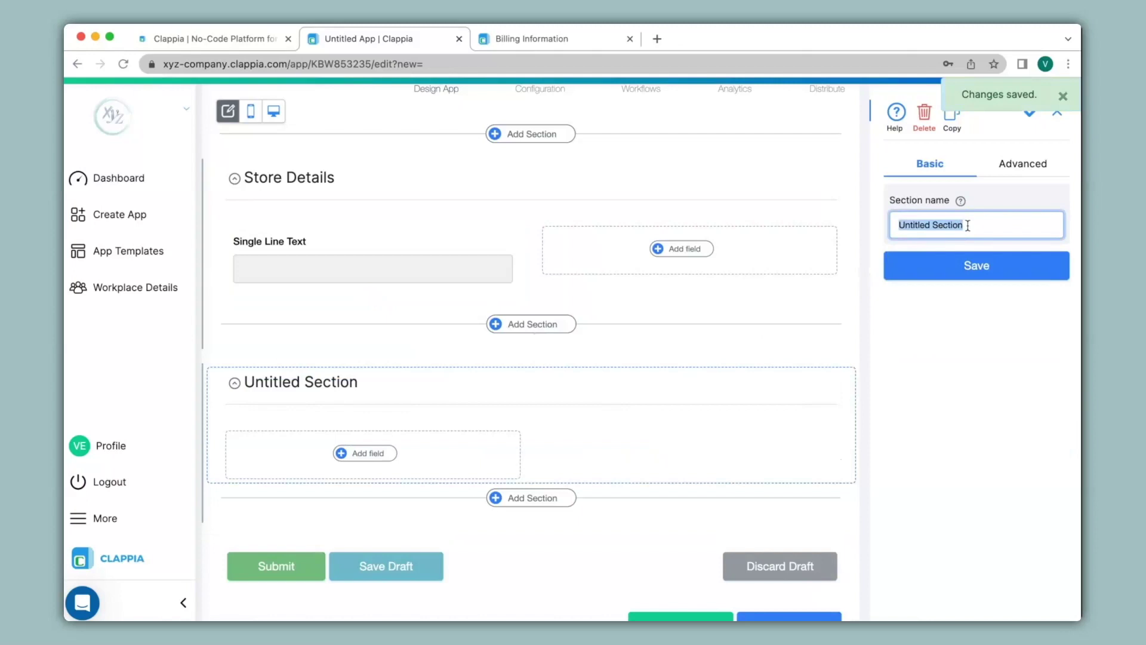
Step: Name the second section 'Product Details' with a Multi-line Text field, then switch to the finished app
{"action": "type", "text": "Product Details"}
{"action": "left_click", "coordinate": [973, 270]}
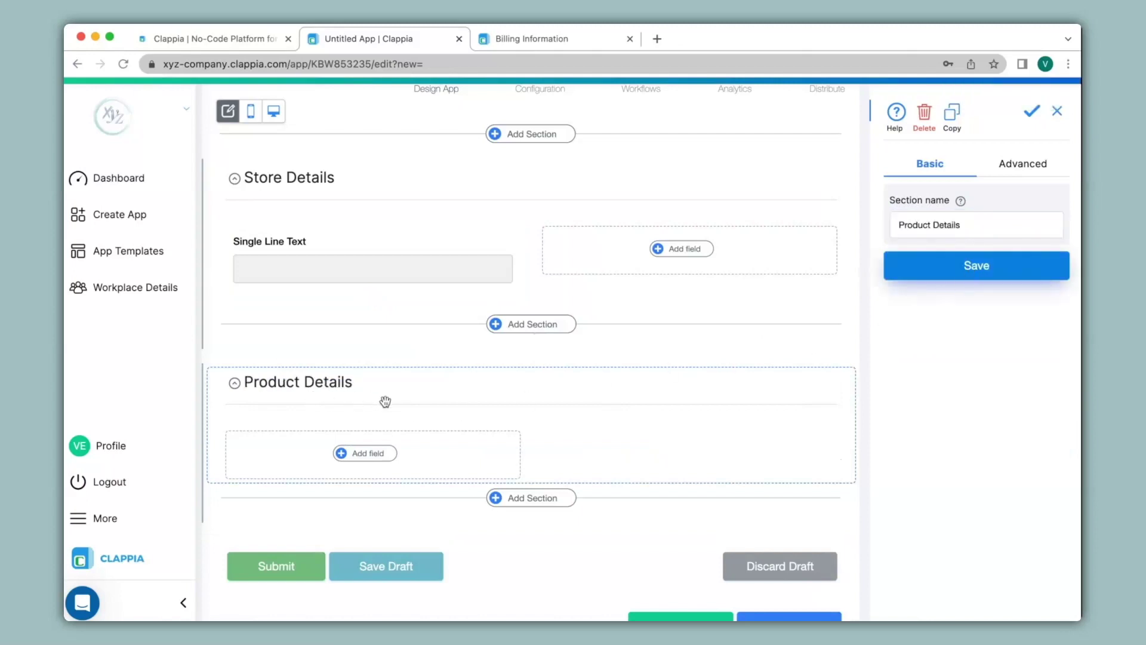
{"action": "left_click", "coordinate": [353, 458]}
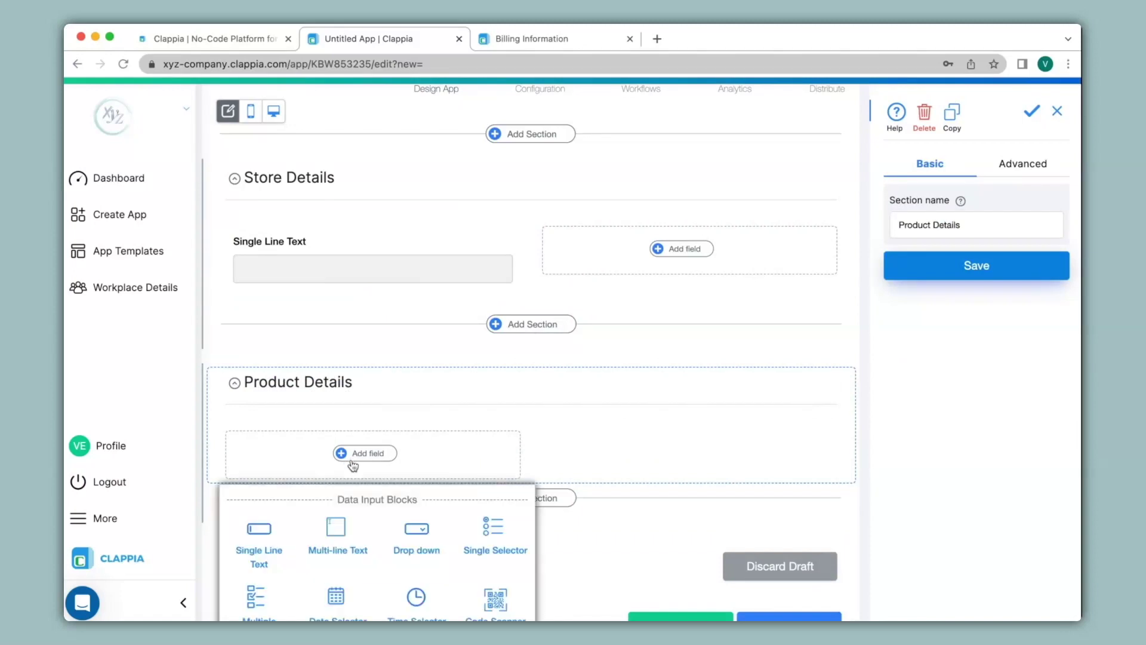
{"action": "left_click", "coordinate": [337, 539]}
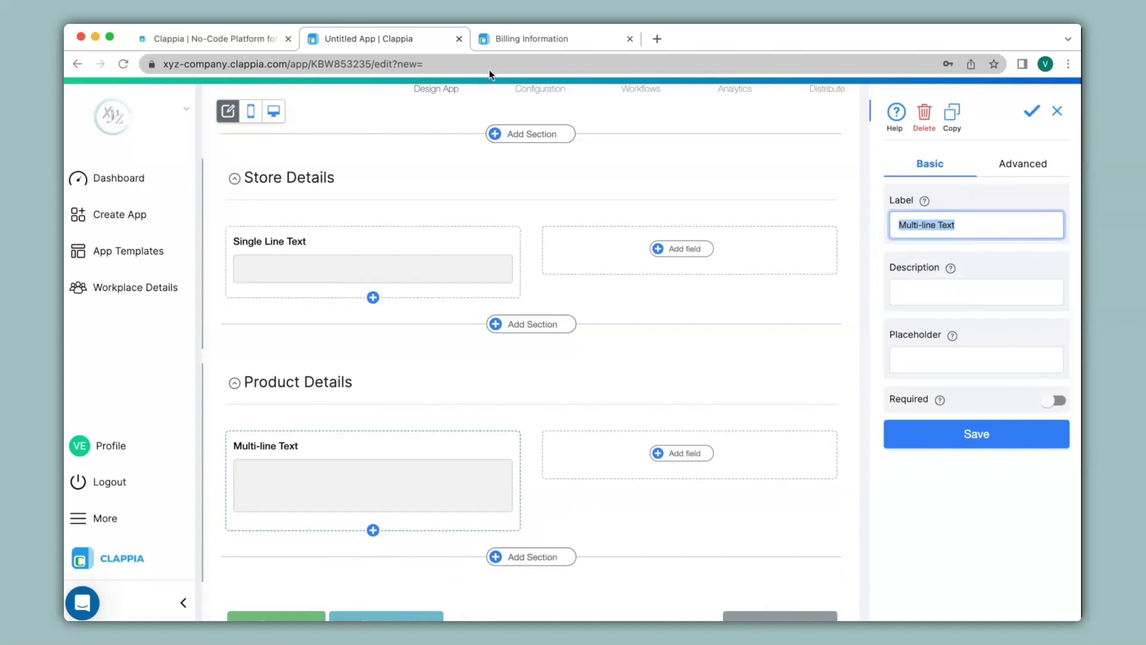
{"action": "left_click", "coordinate": [517, 43]}
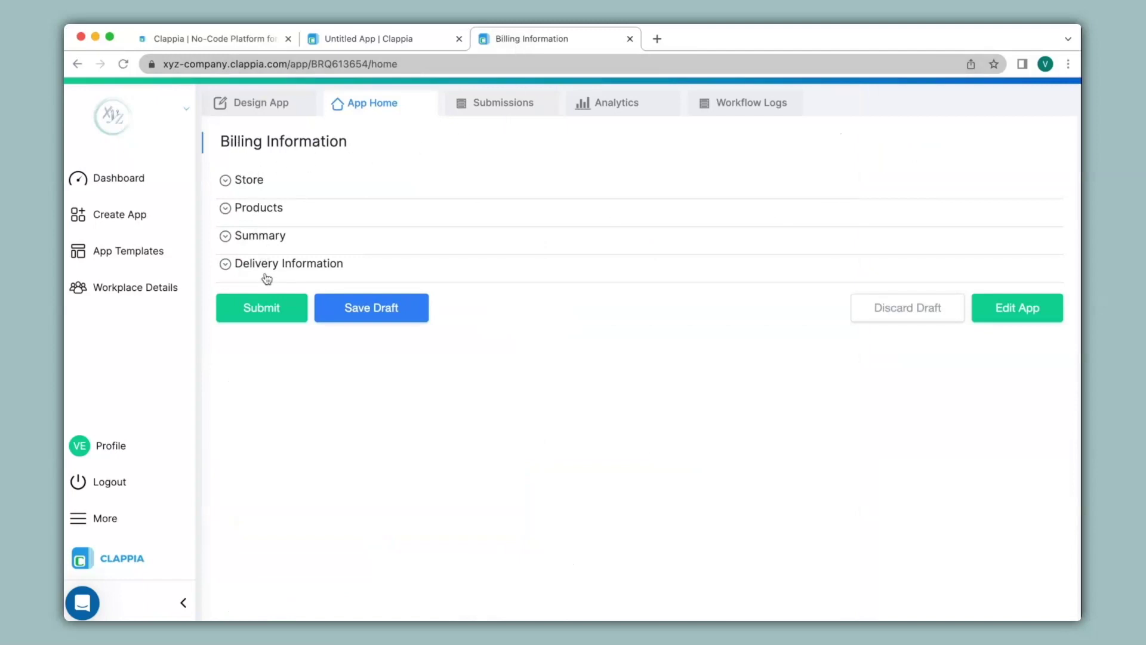
Step: Expand the Store and Products sections, checking the product type list without changing it
{"action": "left_click", "coordinate": [247, 187]}
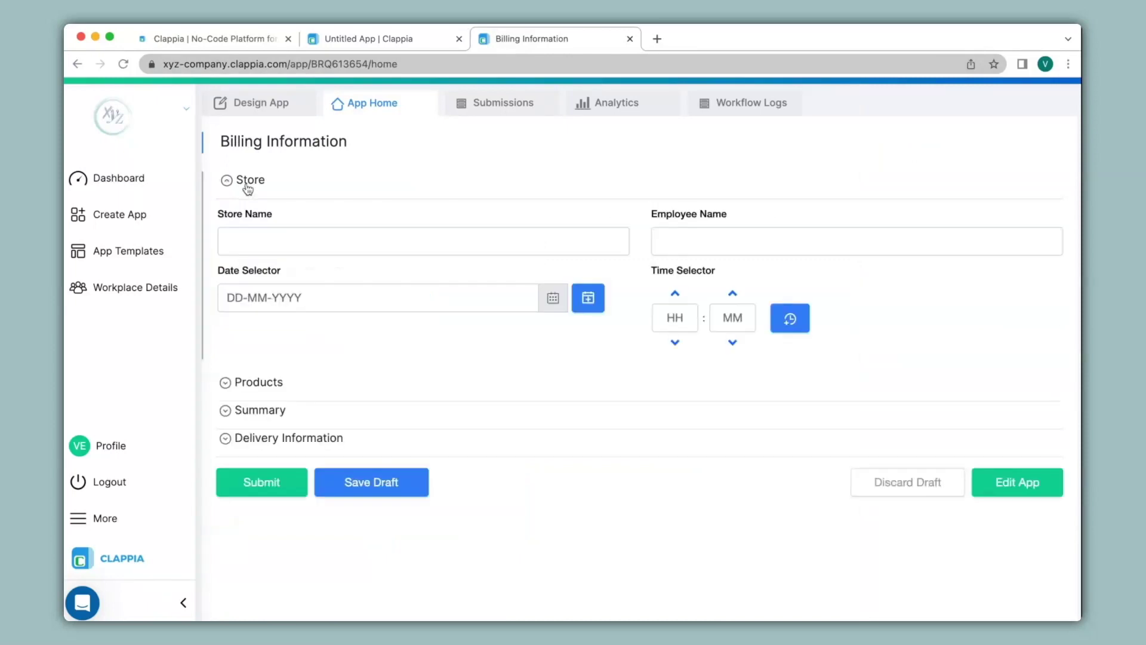
{"action": "left_click", "coordinate": [264, 385]}
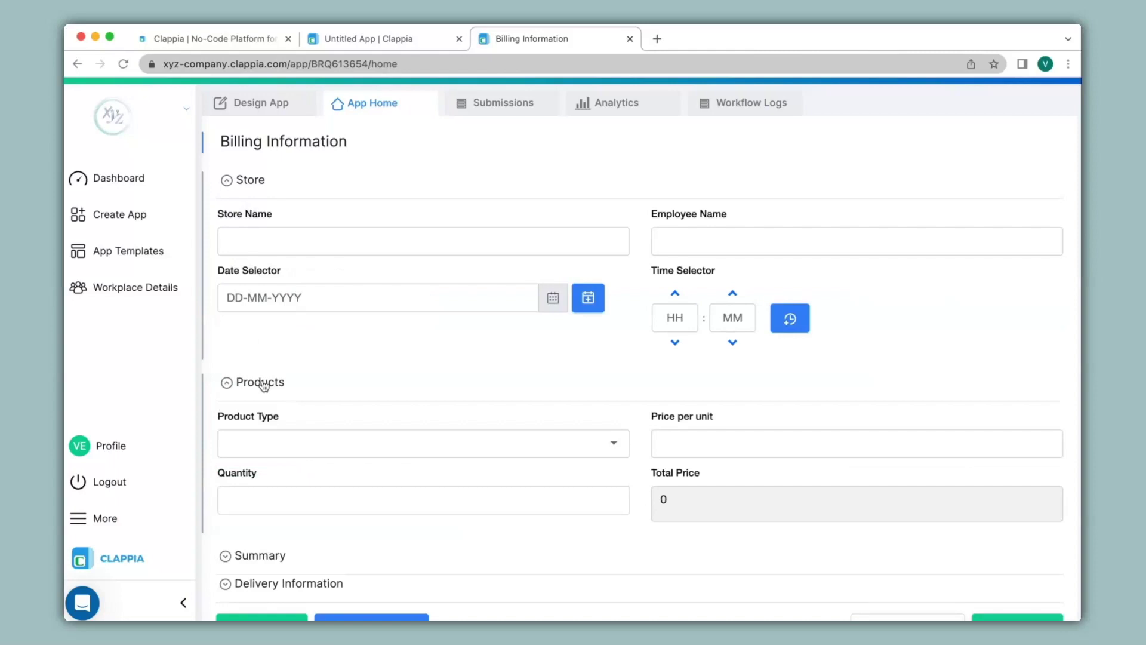
{"action": "left_click", "coordinate": [274, 449]}
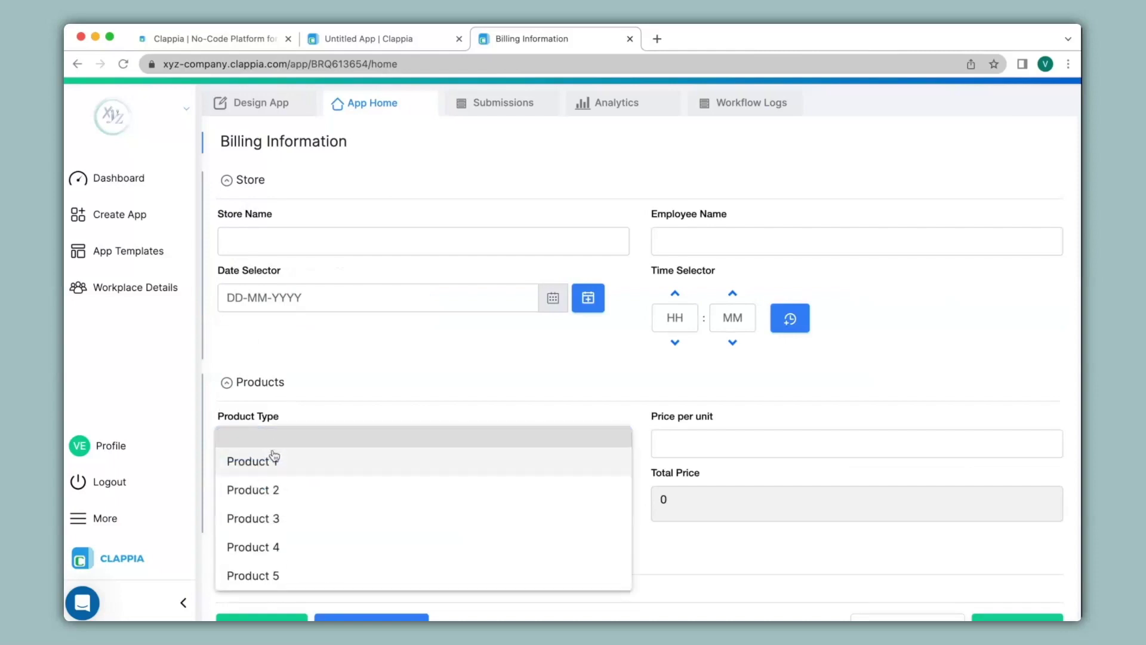
{"action": "left_click", "coordinate": [316, 360]}
{"action": "scroll", "coordinate": [317, 360], "scroll_direction": "down", "scroll_amount": 1}
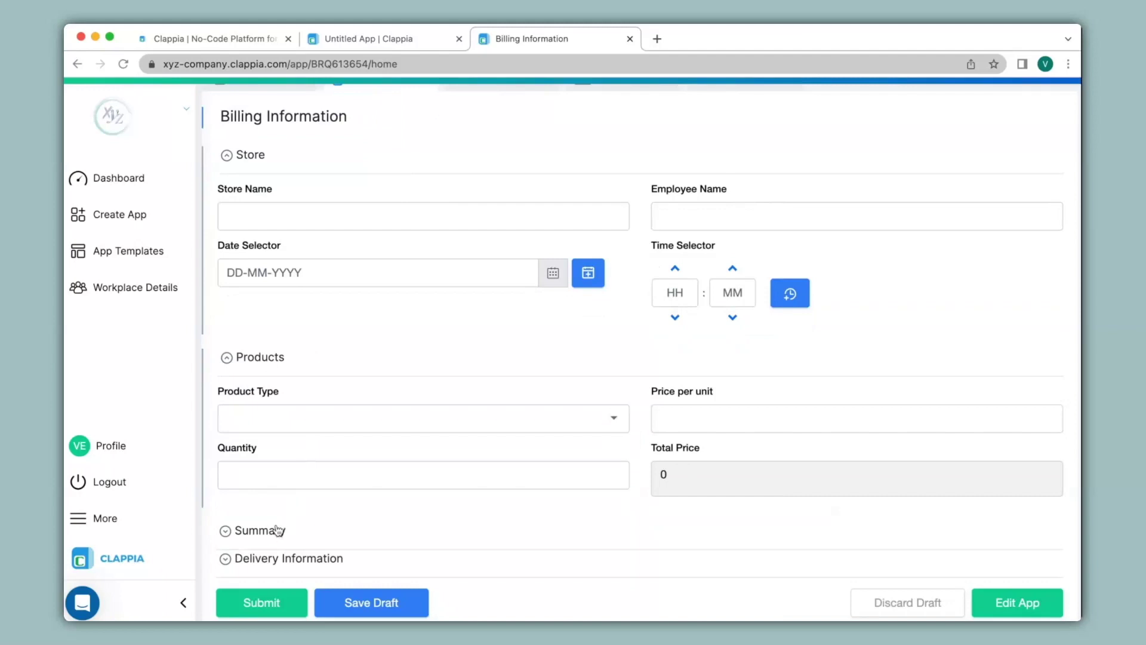
Step: Expand Summary and Delivery Information to view the totals, delivery choice and contact fields
{"action": "left_click", "coordinate": [278, 531]}
{"action": "scroll", "coordinate": [277, 530], "scroll_direction": "down", "scroll_amount": 5}
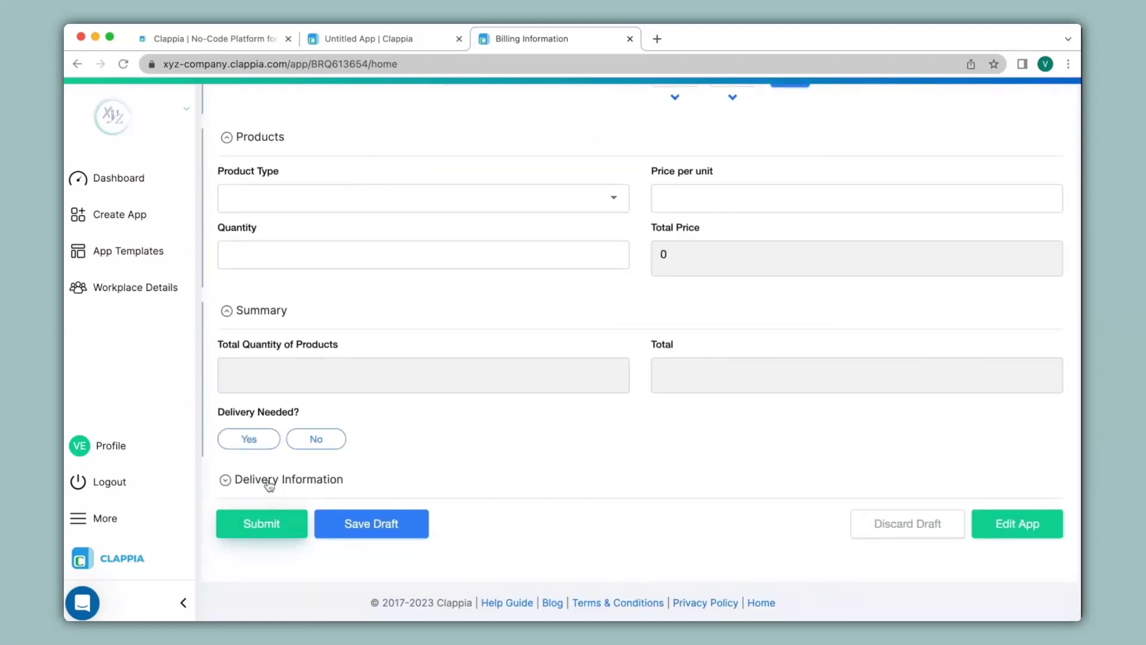
{"action": "left_click", "coordinate": [255, 480]}
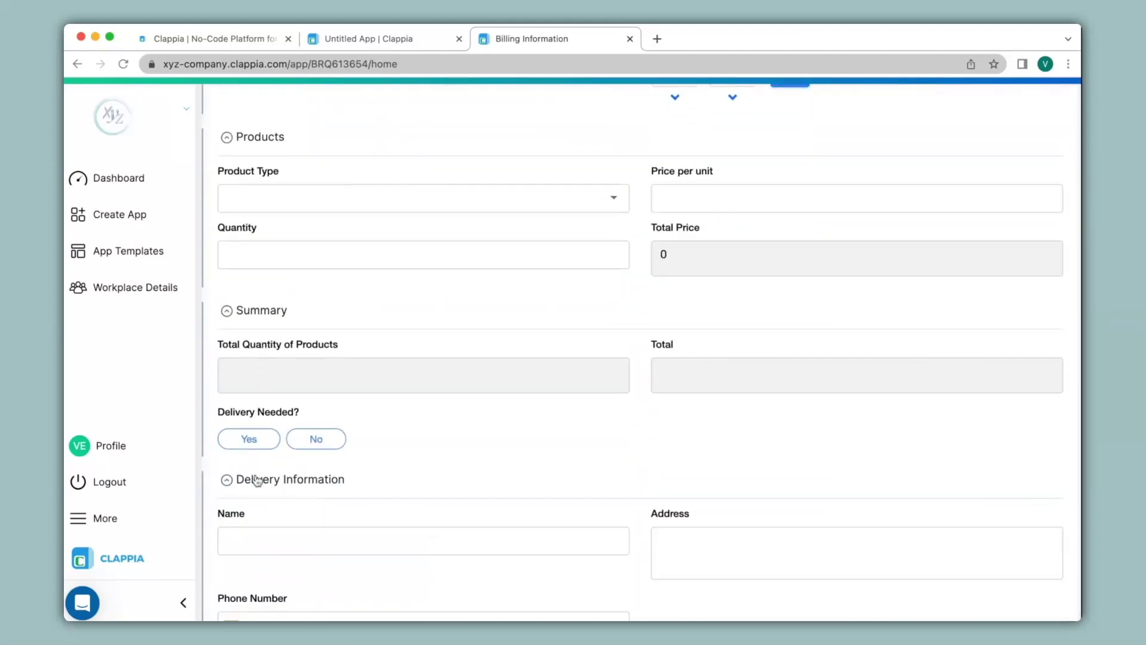
{"action": "scroll", "coordinate": [256, 475], "scroll_direction": "down", "scroll_amount": 3}
{"action": "scroll", "coordinate": [256, 475], "scroll_direction": "up", "scroll_amount": 10}
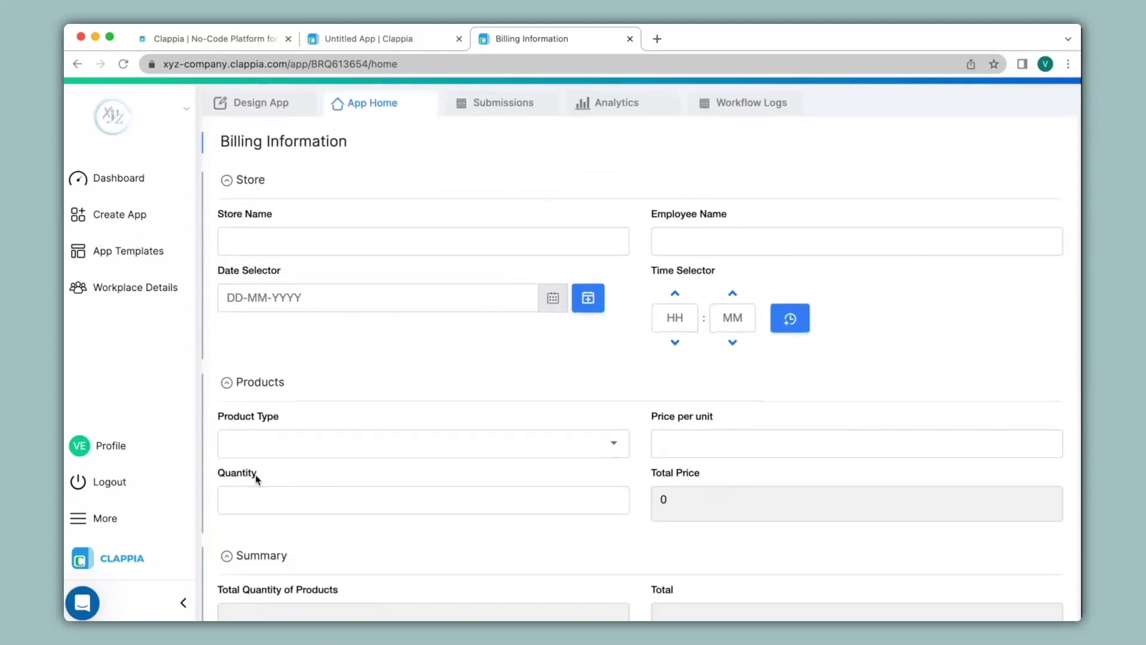
Step: Set Summary and Delivery Information as sub-sections of Products in the Advanced settings and save
{"action": "left_click", "coordinate": [257, 107]}
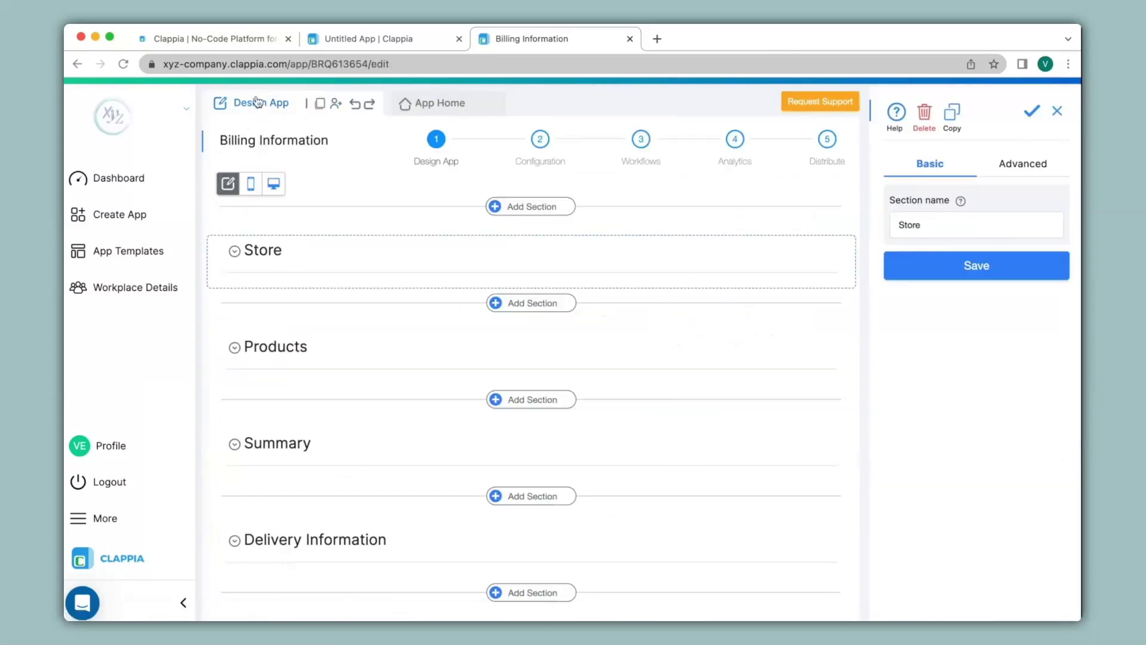
{"action": "left_click", "coordinate": [276, 346]}
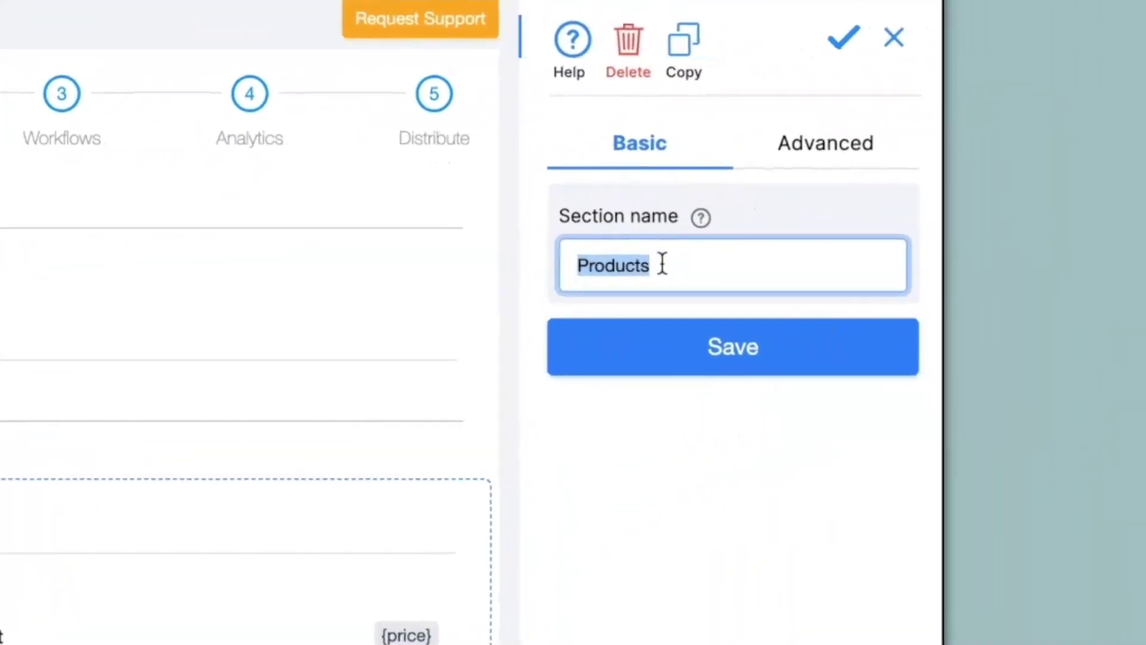
{"action": "left_click", "coordinate": [848, 147]}
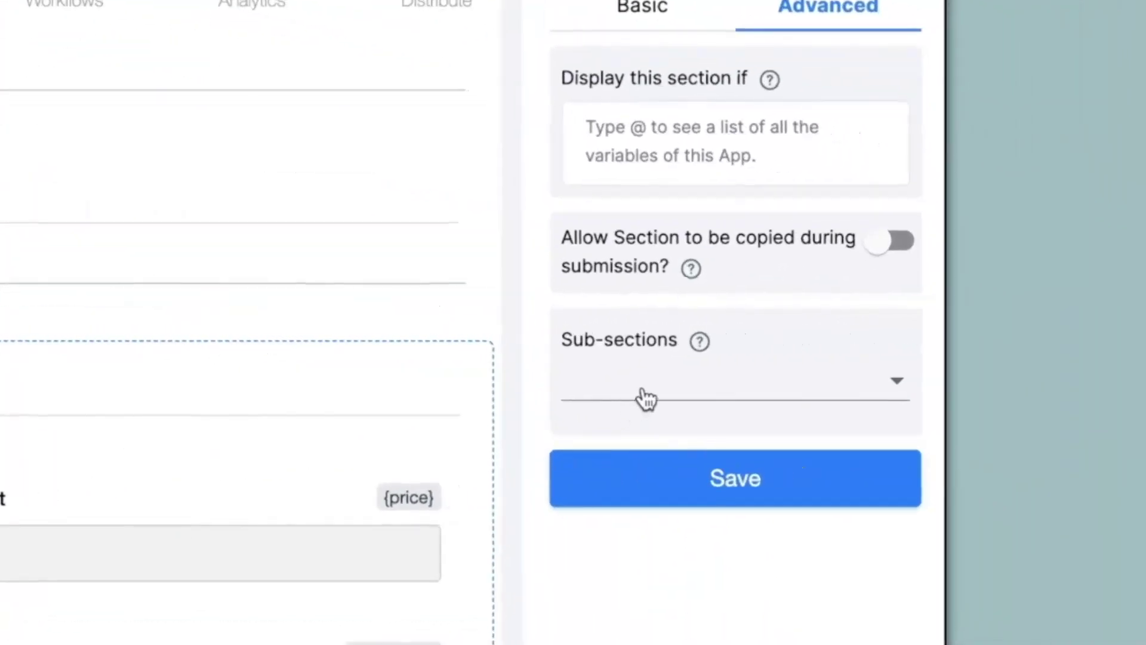
{"action": "left_click", "coordinate": [931, 356]}
{"action": "left_click", "coordinate": [643, 391]}
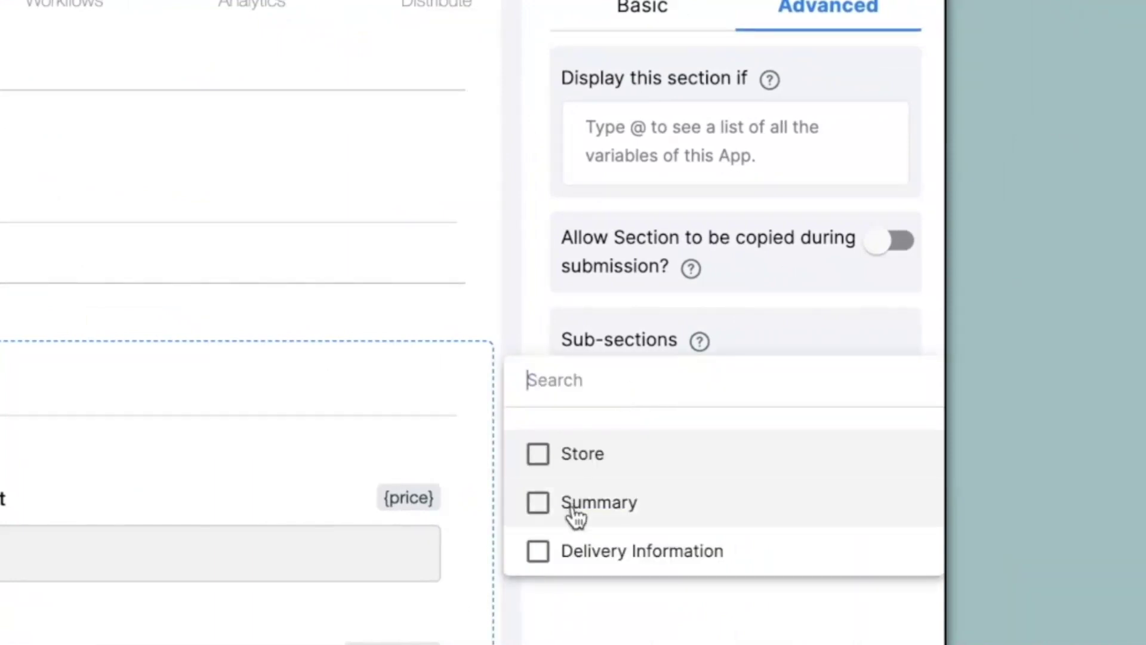
{"action": "left_click", "coordinate": [550, 506]}
{"action": "left_click", "coordinate": [550, 555]}
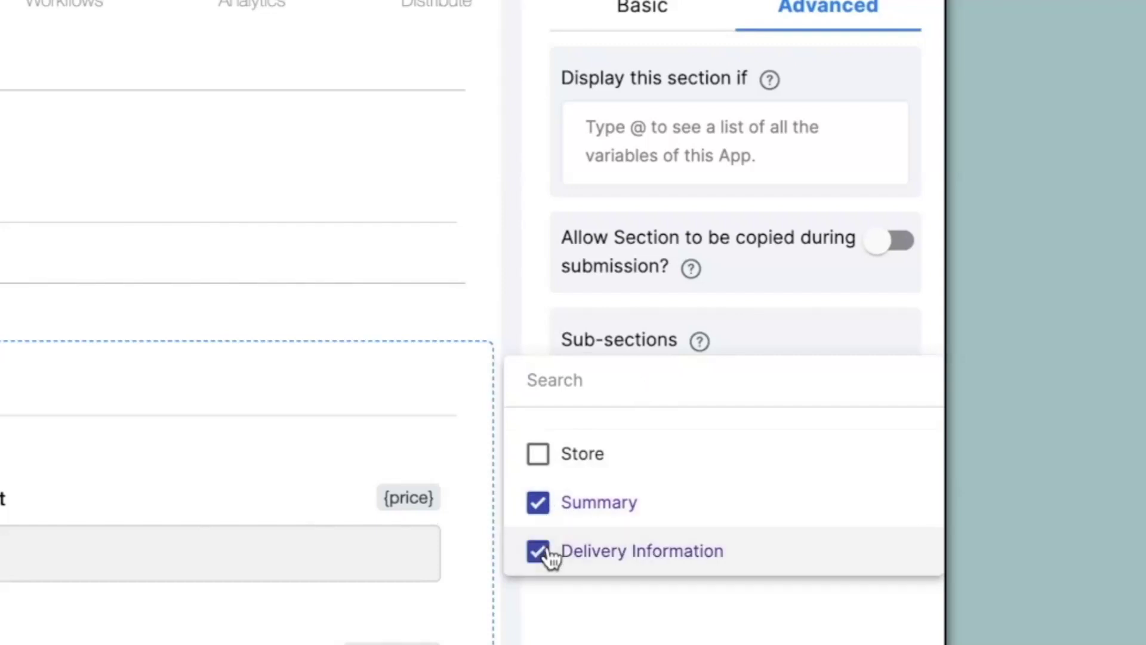
{"action": "left_click", "coordinate": [564, 615]}
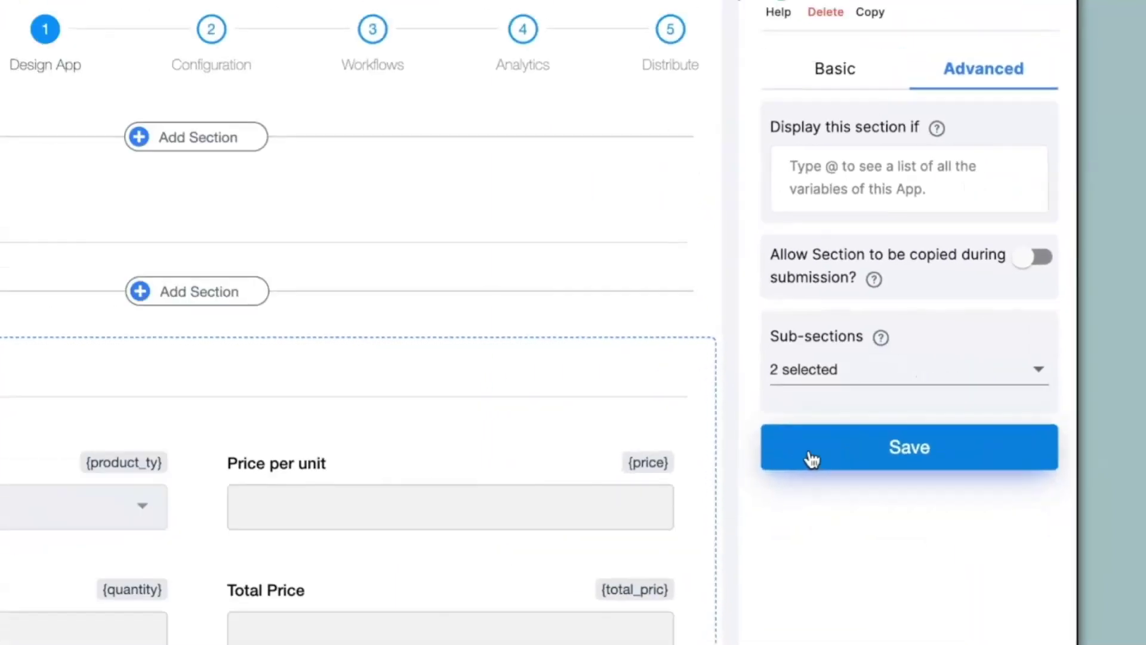
{"action": "left_click", "coordinate": [613, 493]}
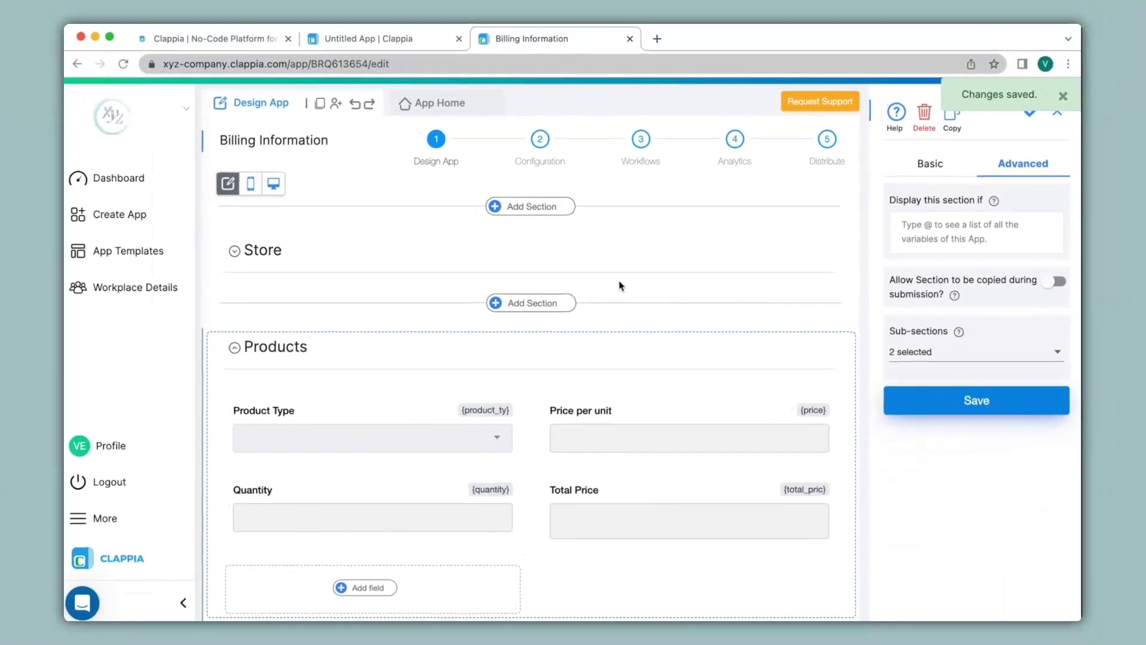
Step: Return to App Home and expand Products to see Summary and Delivery Information nested inside
{"action": "left_click", "coordinate": [436, 110]}
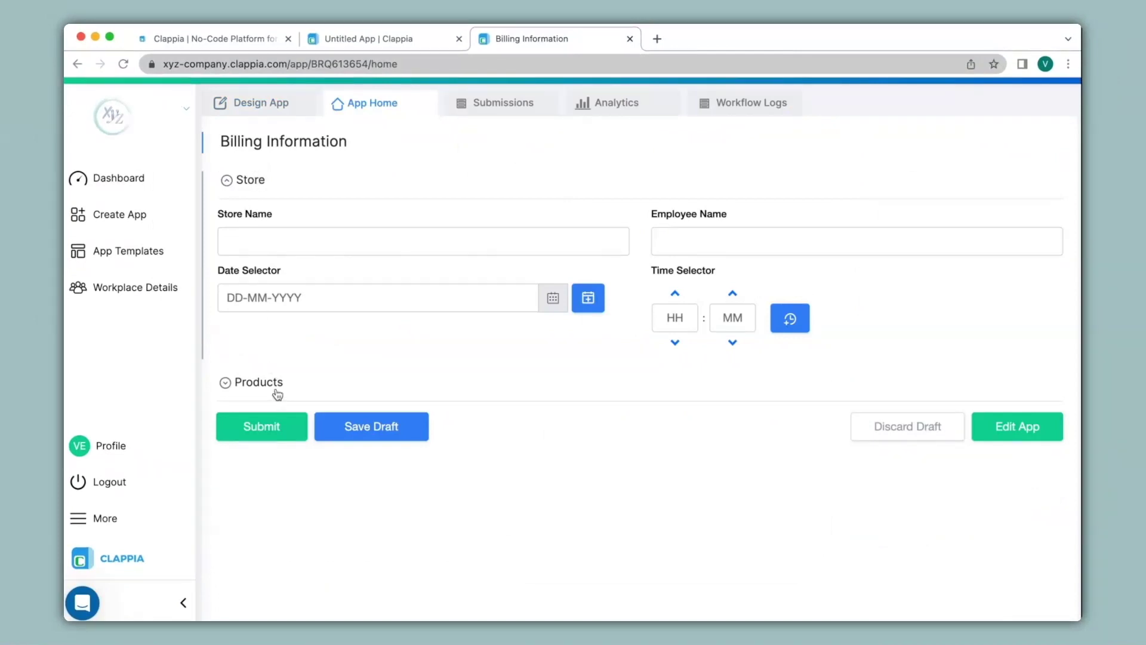
{"action": "left_click", "coordinate": [226, 383]}
{"action": "scroll", "coordinate": [226, 383], "scroll_direction": "down", "scroll_amount": 1}
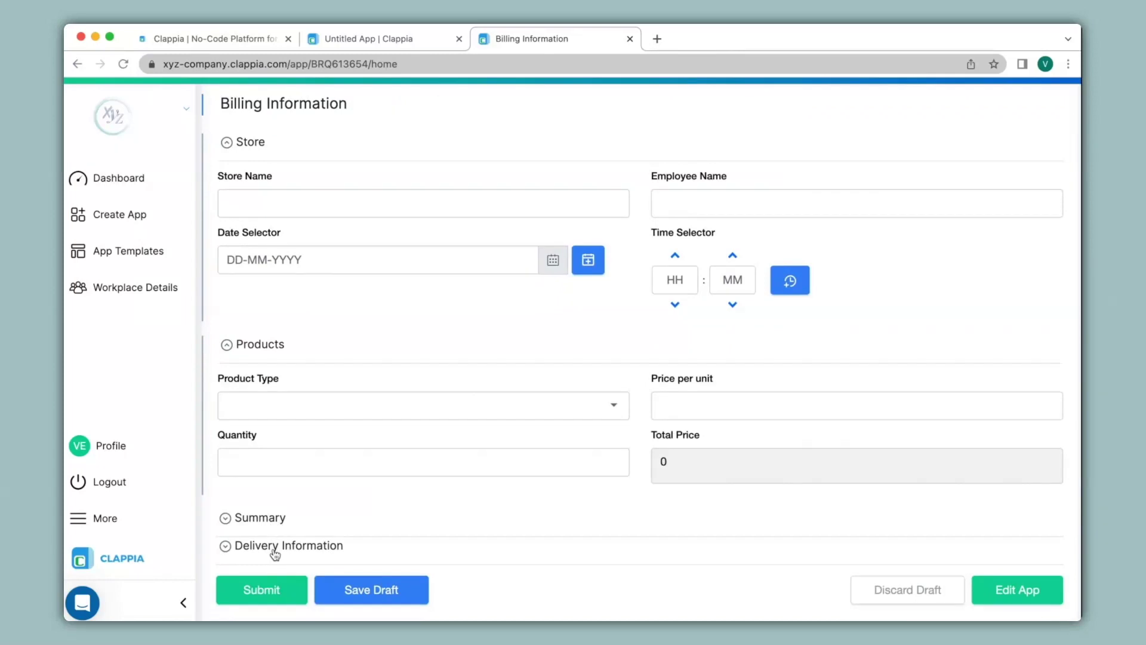
{"action": "scroll", "coordinate": [300, 349], "scroll_direction": "up", "scroll_amount": 2}
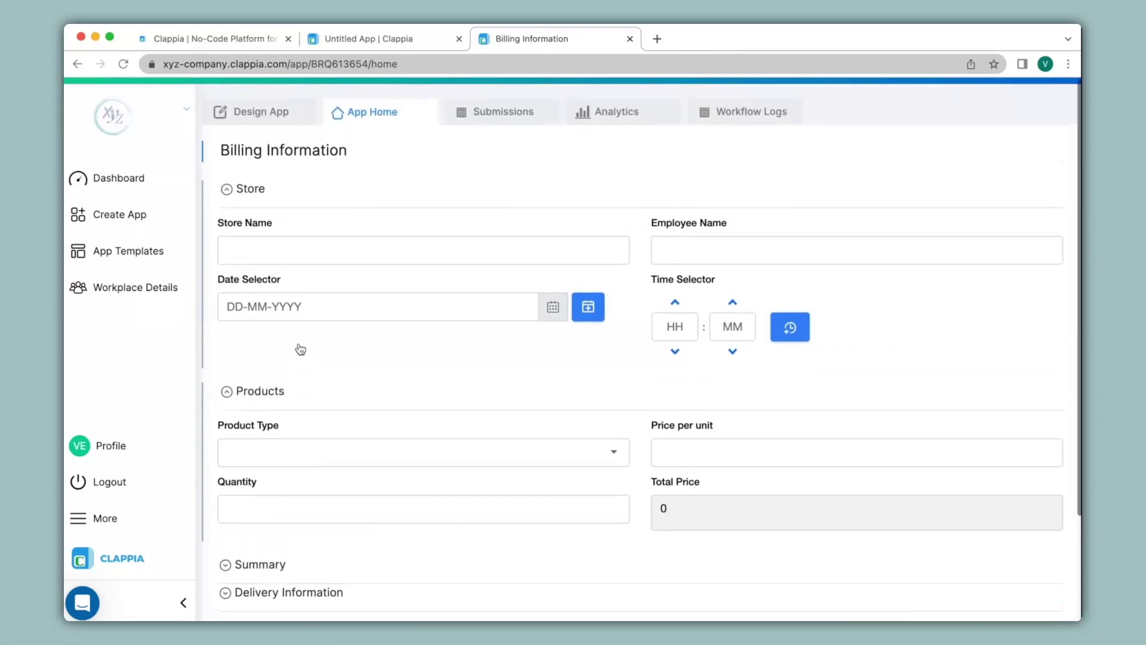
Step: Allow the Products section to be copied, with a maximum of 5 copies
{"action": "left_click", "coordinate": [266, 110]}
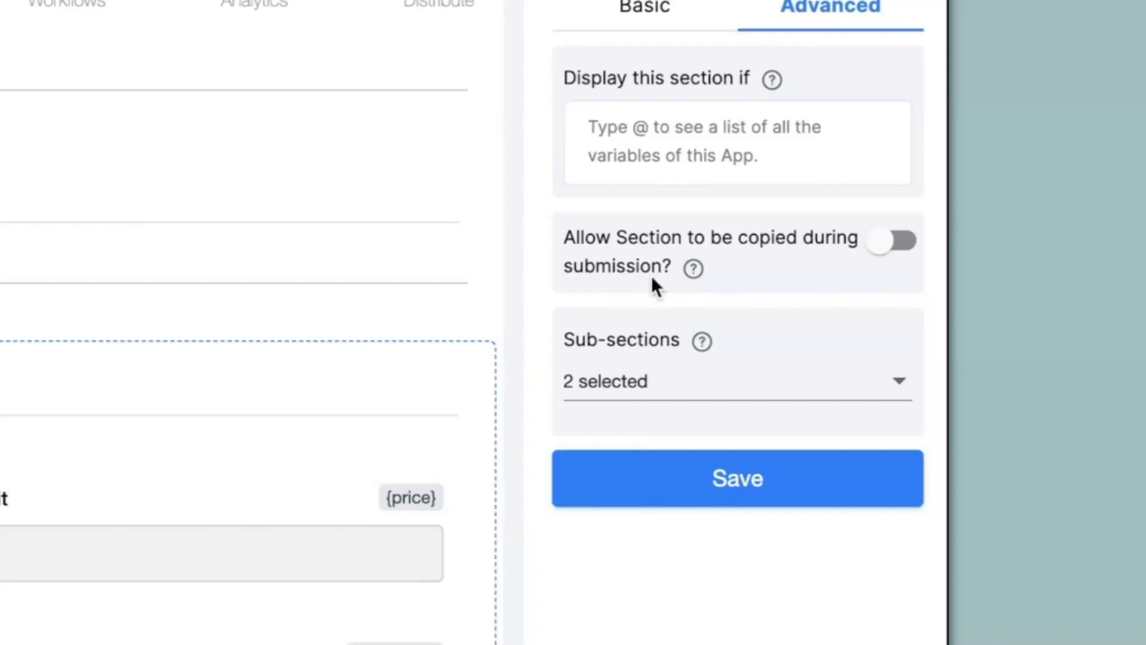
{"action": "left_click", "coordinate": [904, 257]}
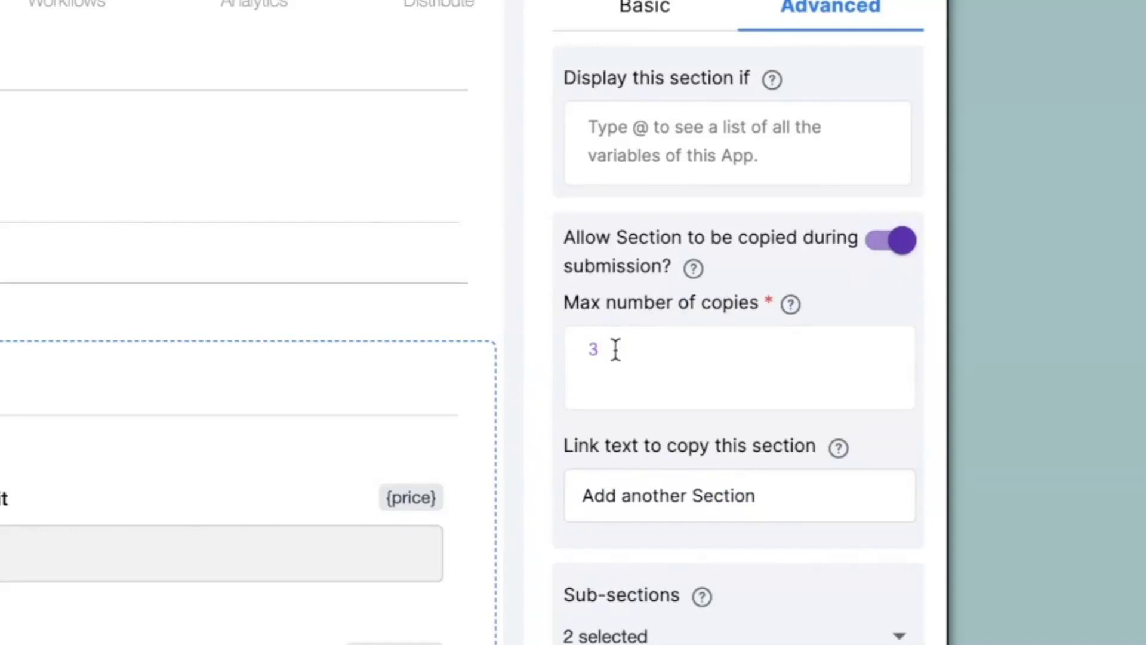
{"action": "left_click_drag", "start_coordinate": [615, 349], "coordinate": [573, 346]}
{"action": "key", "text": "BackSpace"}
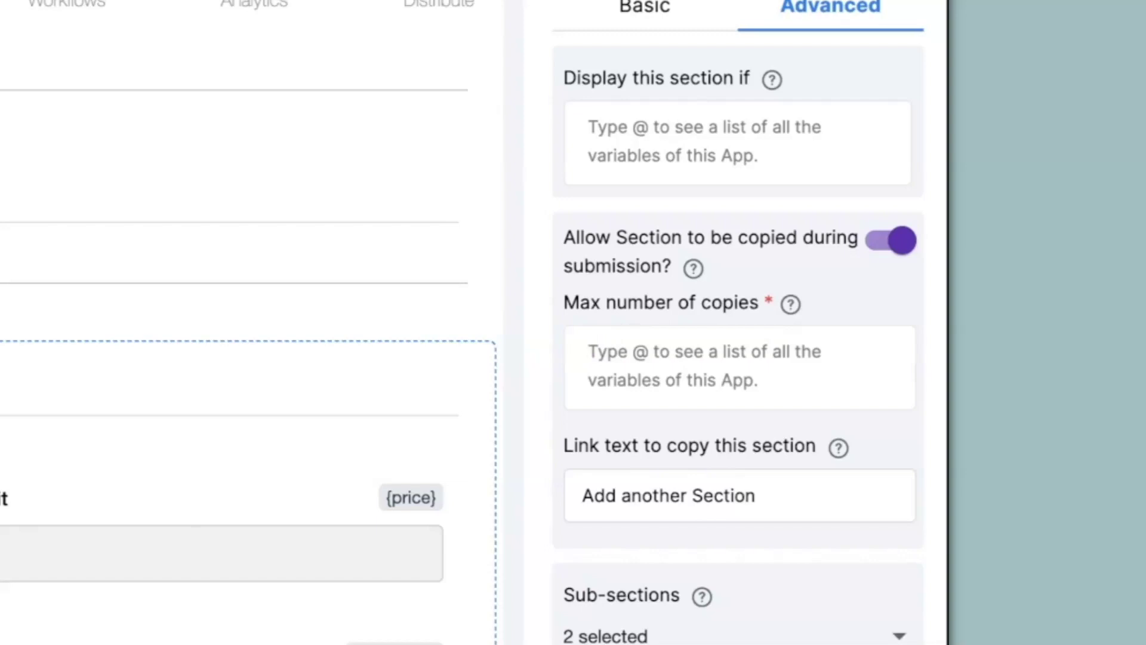
{"action": "type", "text": "5"}
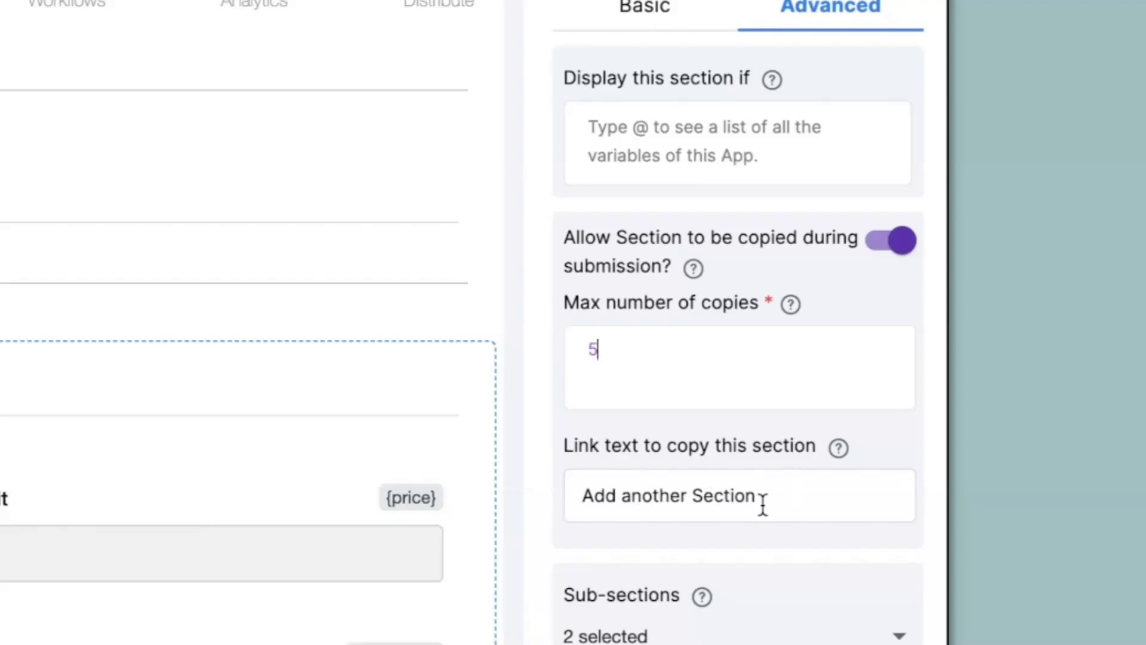
Step: Set the copy link text to 'Add Another Product', save, and expand Products on the form
{"action": "left_click", "coordinate": [628, 496]}
{"action": "key", "text": "Delete"}
{"action": "type", "text": "A"}
{"action": "double_click", "coordinate": [725, 495]}
{"action": "type", "text": "Product"}
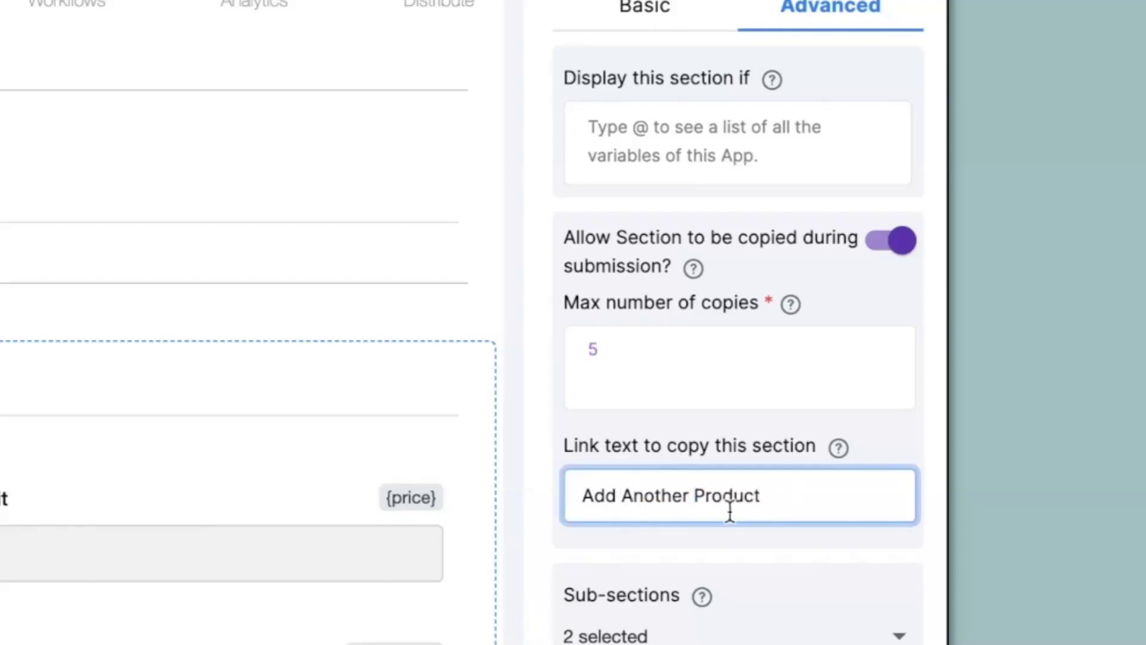
{"action": "left_click", "coordinate": [664, 644]}
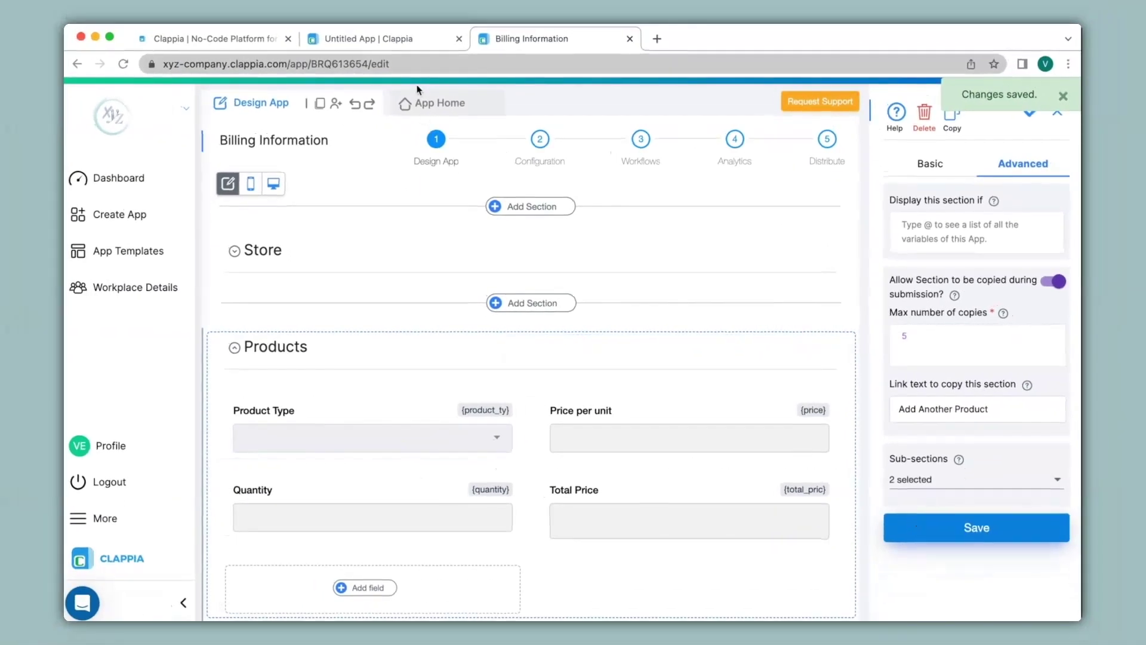
{"action": "left_click", "coordinate": [0, 0]}
{"action": "left_click", "coordinate": [258, 382]}
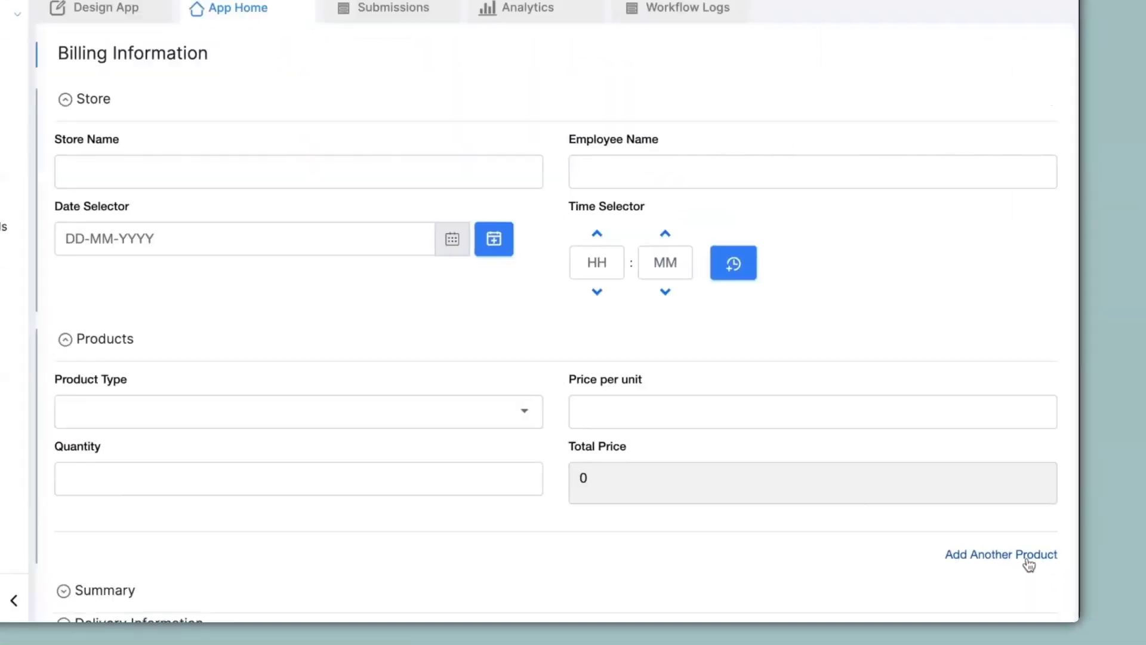
Step: Add a second Products entry, Products - 2, via the Add Another Product link
{"action": "left_click", "coordinate": [1028, 555]}
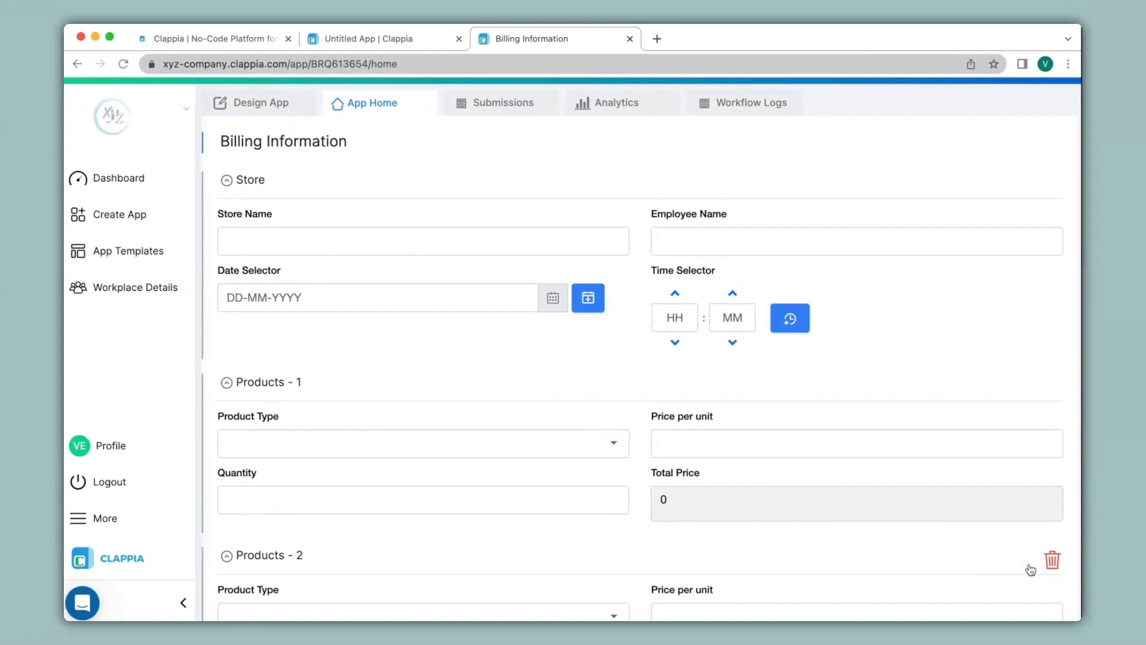
{"action": "scroll", "coordinate": [1031, 568], "scroll_direction": "down", "scroll_amount": 3}
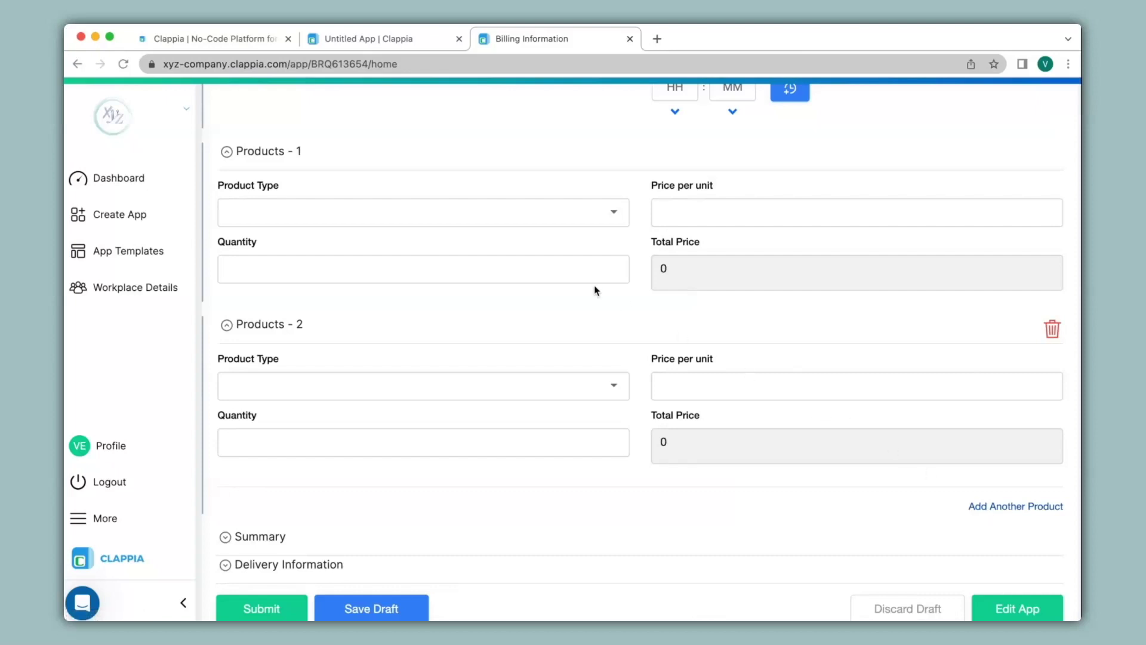
Step: Fill Products - 1 as Product 1 with price 100 and quantity 1
{"action": "left_click", "coordinate": [494, 216]}
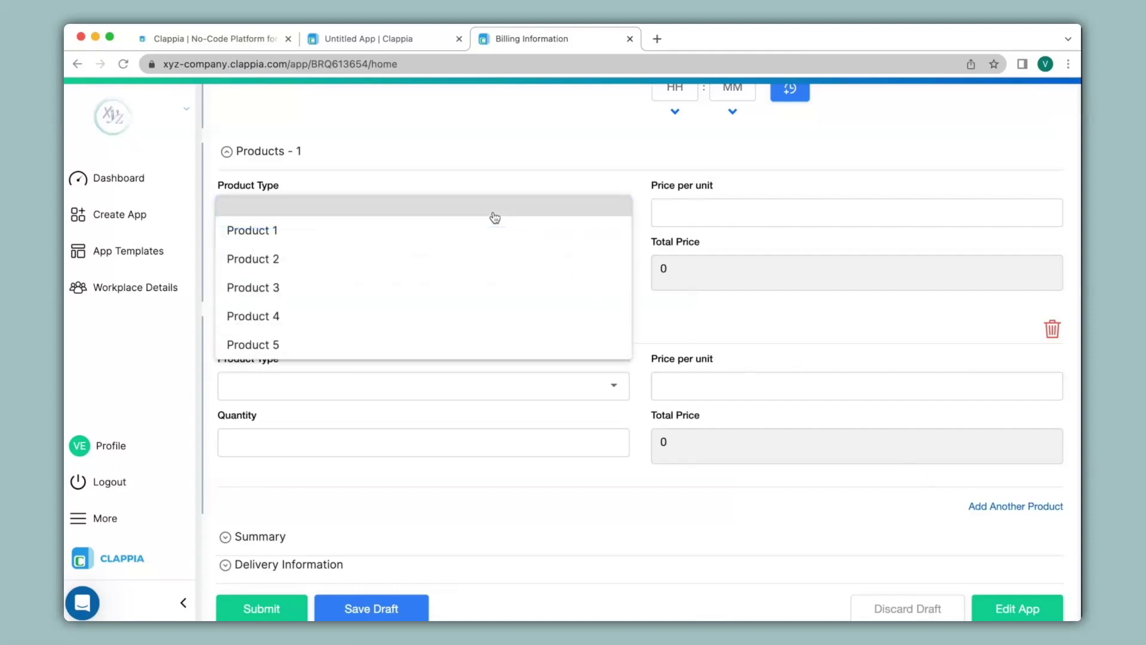
{"action": "left_click", "coordinate": [270, 234]}
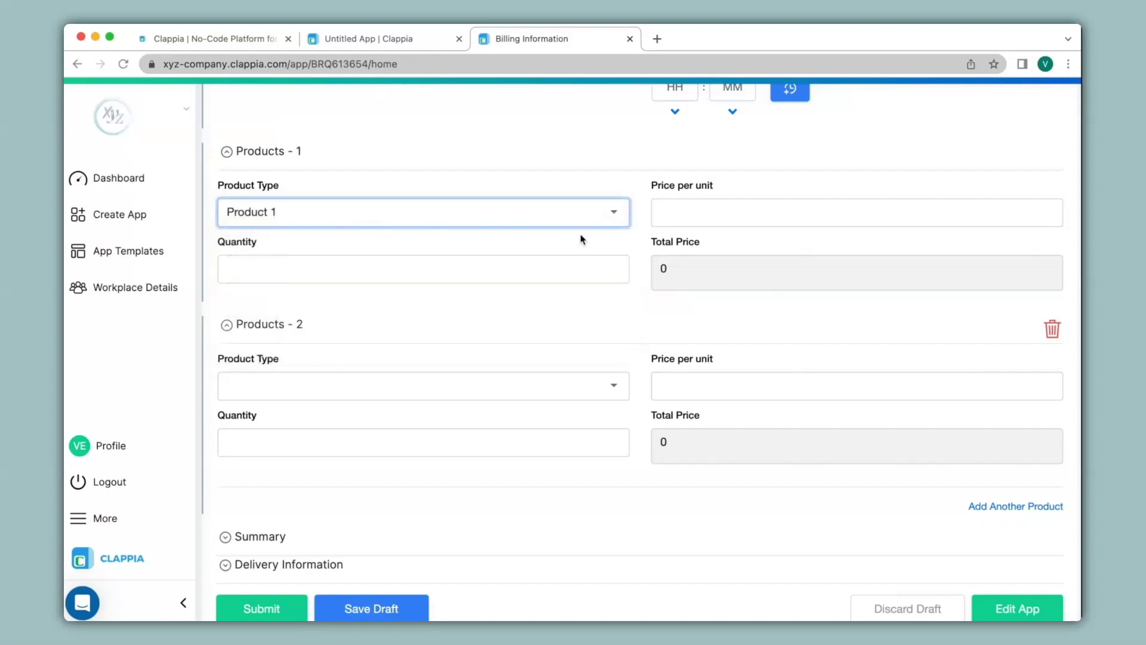
{"action": "left_click", "coordinate": [674, 221]}
{"action": "type", "text": "100"}
{"action": "left_click", "coordinate": [574, 269]}
{"action": "type", "text": "1"}
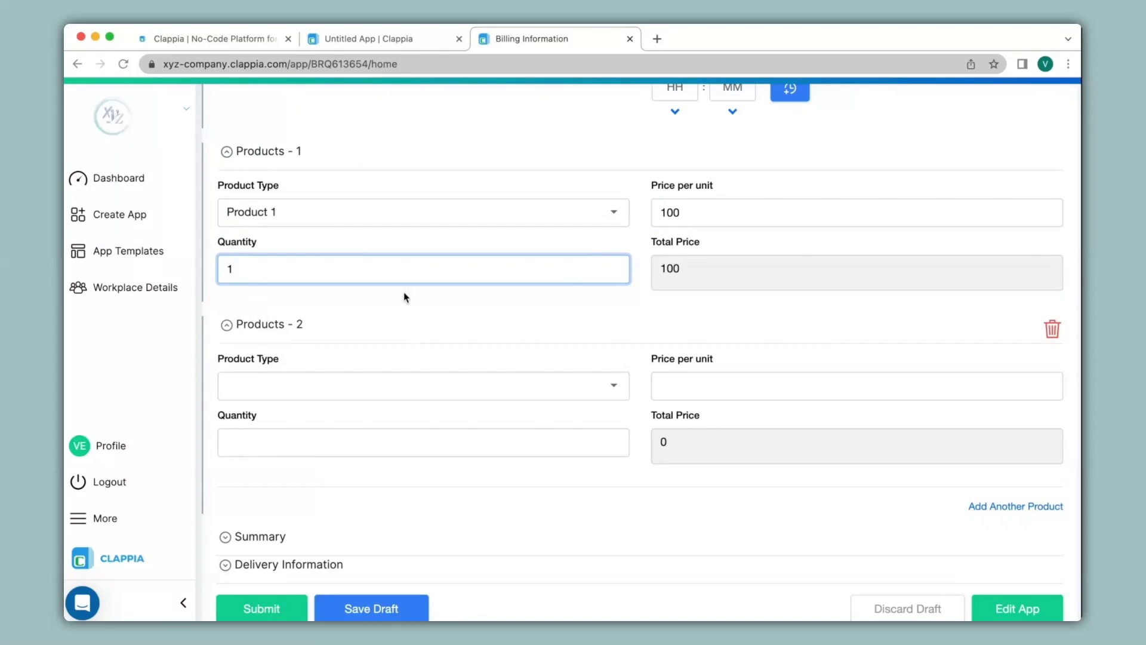
Step: Fill Products - 2 as Product 2 with price 200 and quantity 2, and expand Summary
{"action": "left_click", "coordinate": [436, 392]}
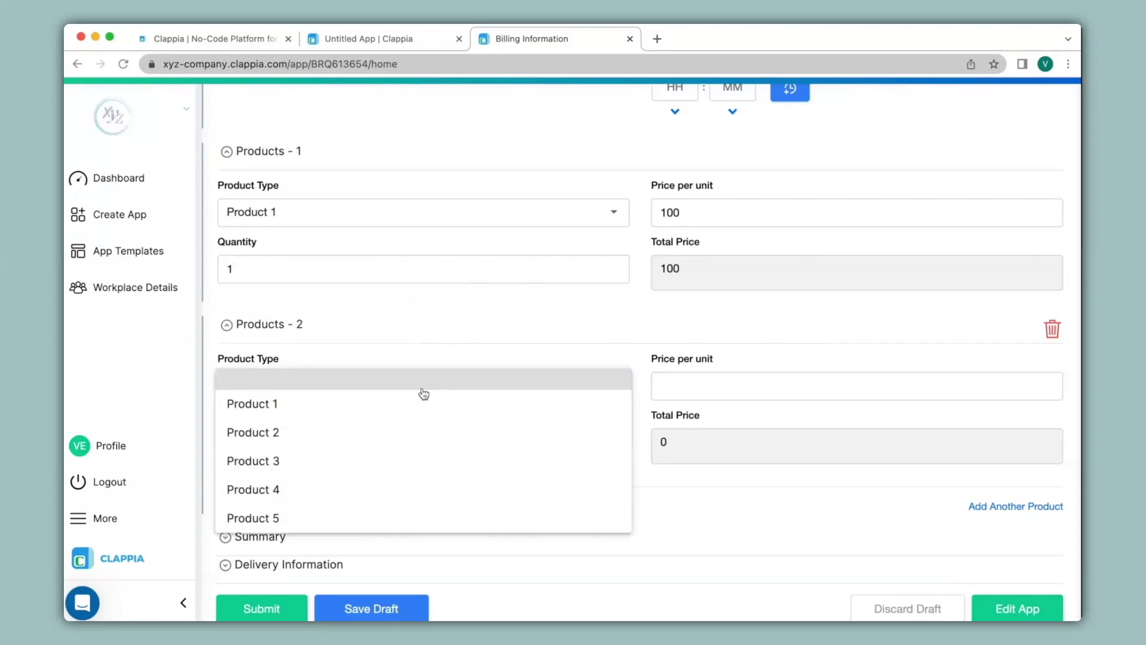
{"action": "left_click", "coordinate": [255, 431]}
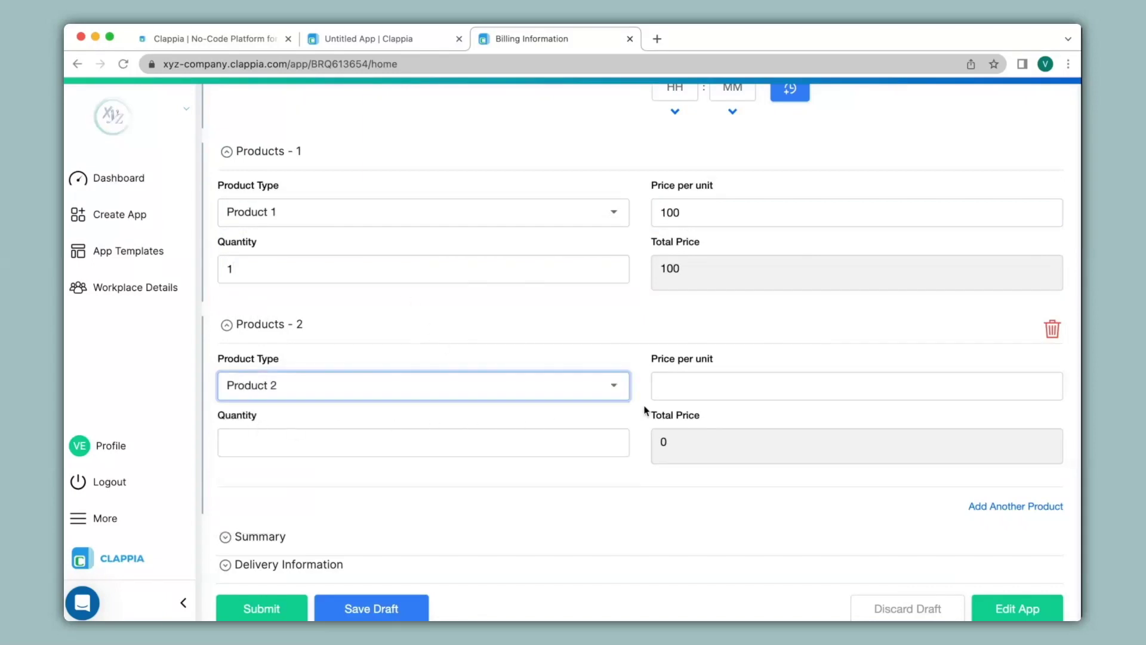
{"action": "left_click", "coordinate": [676, 387]}
{"action": "type", "text": "200"}
{"action": "left_click", "coordinate": [563, 442]}
{"action": "type", "text": "2"}
{"action": "left_click", "coordinate": [272, 533]}
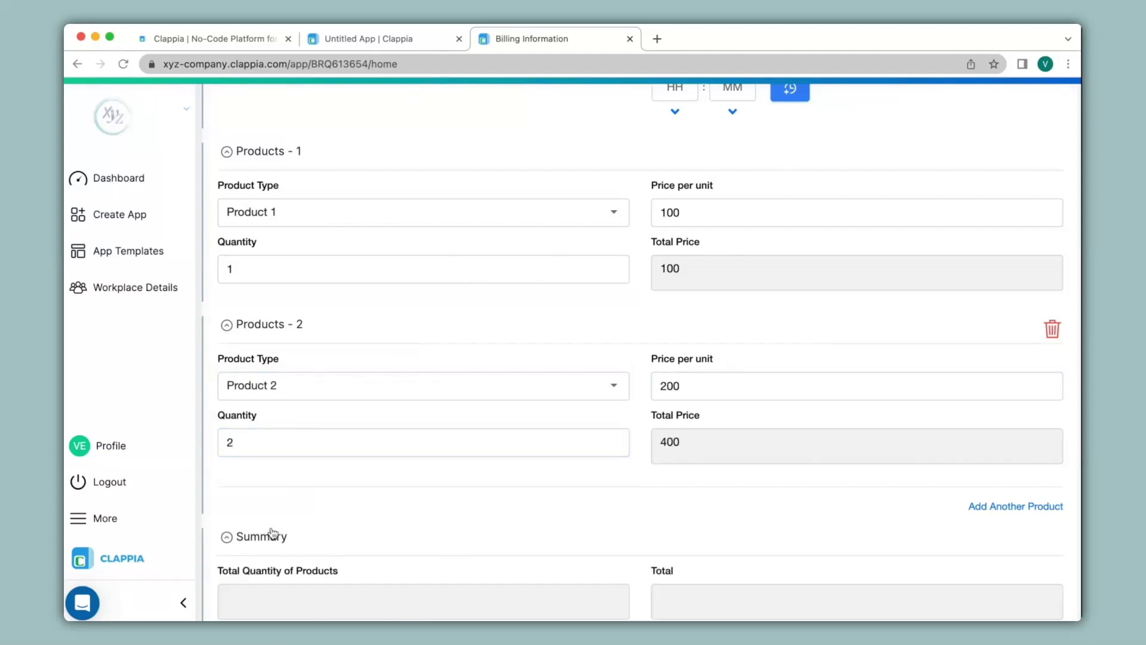
{"action": "scroll", "coordinate": [273, 534], "scroll_direction": "down", "scroll_amount": 3}
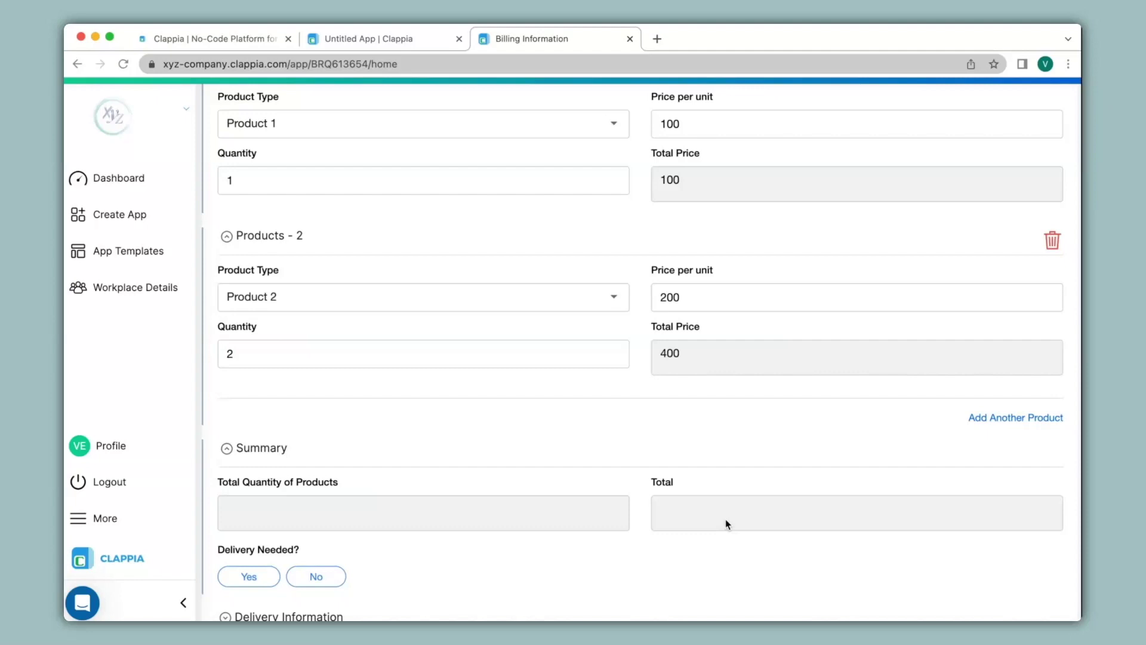
{"action": "scroll", "coordinate": [726, 519], "scroll_direction": "up", "scroll_amount": 5}
Step: Give the Total Quantity of Products field the formula SIGMA of quantity and save it
{"action": "left_click", "coordinate": [259, 109]}
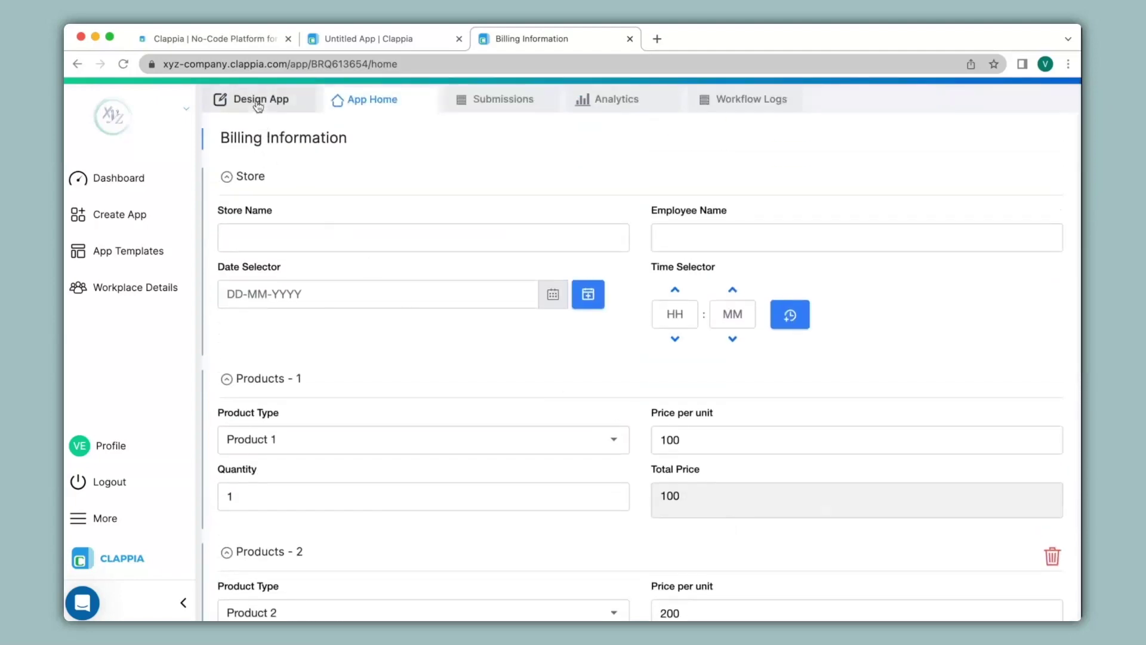
{"action": "scroll", "coordinate": [334, 274], "scroll_direction": "down", "scroll_amount": 5}
{"action": "left_click", "coordinate": [297, 373]}
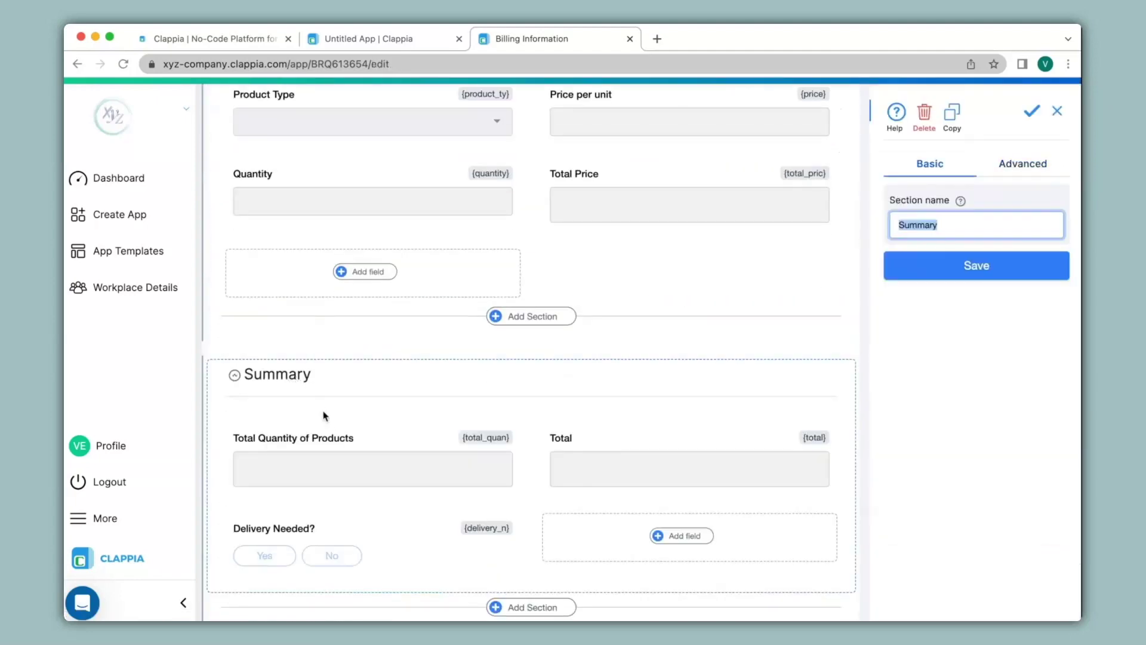
{"action": "left_click", "coordinate": [335, 456]}
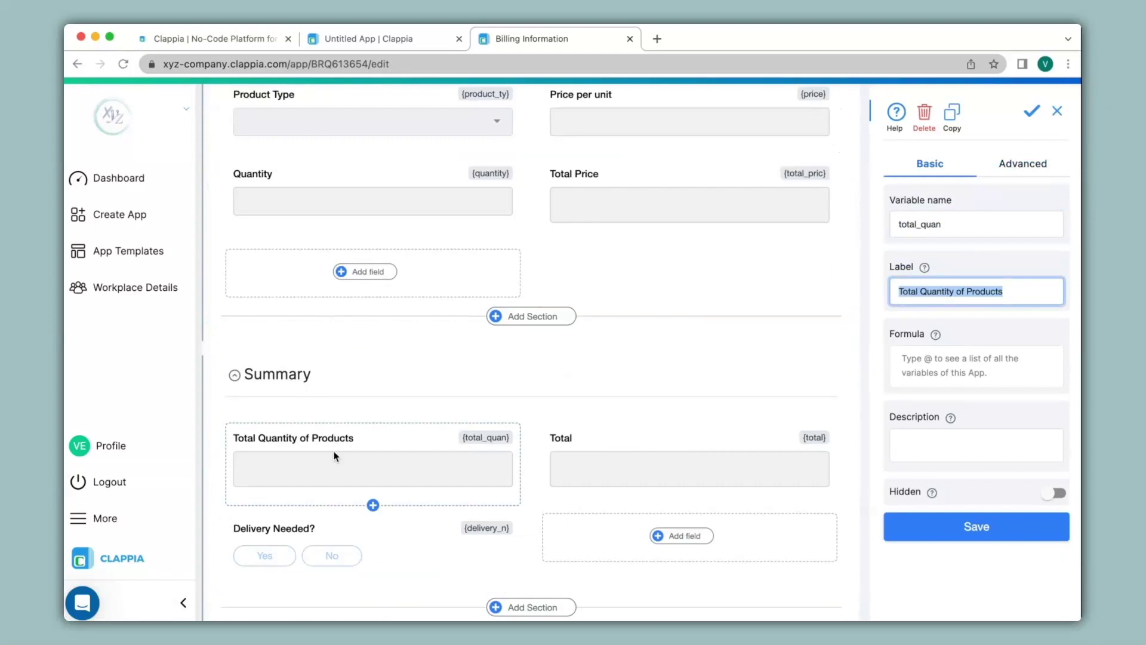
{"action": "left_click", "coordinate": [911, 370]}
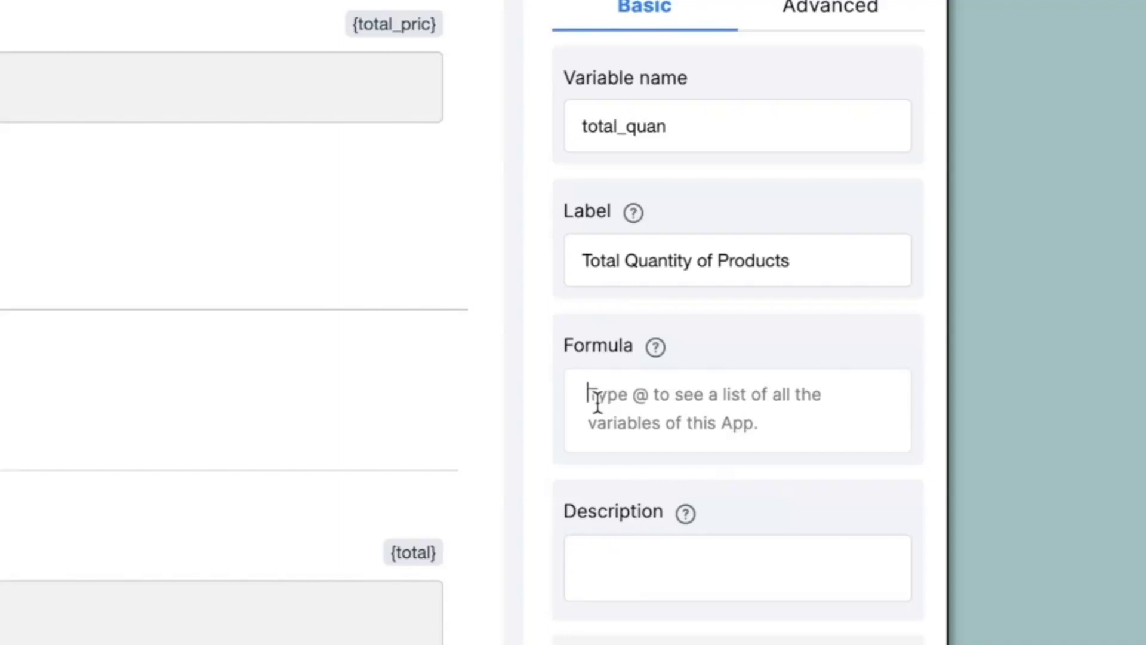
{"action": "type", "text": "SIGMA"}
{"action": "key", "text": "Return"}
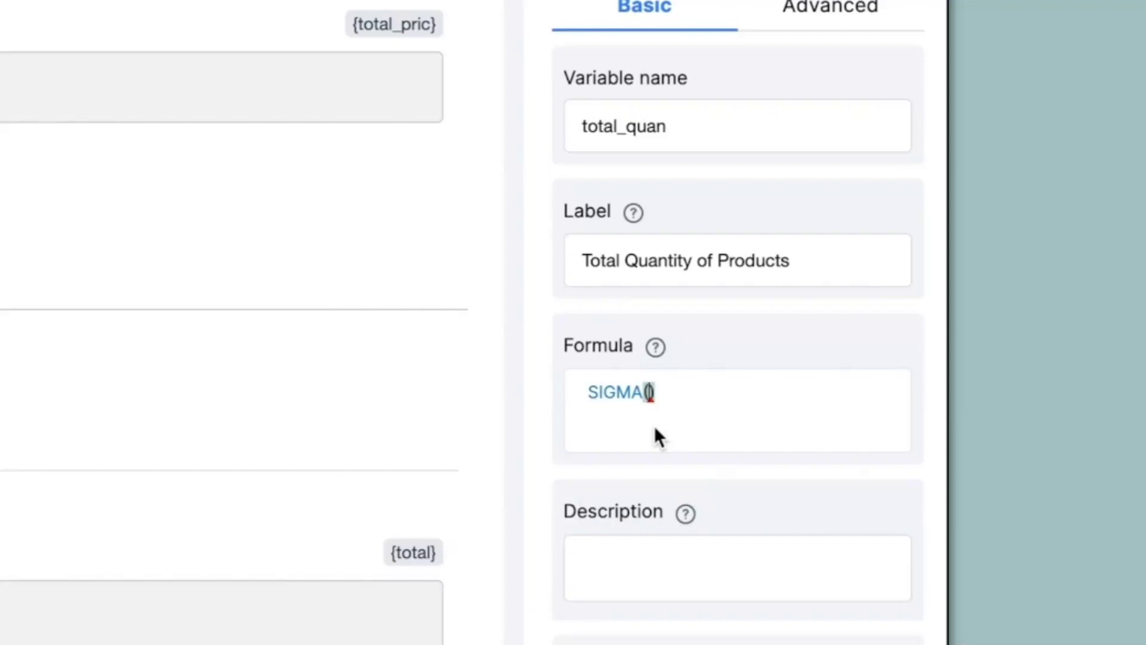
{"action": "type", "text": "@q"}
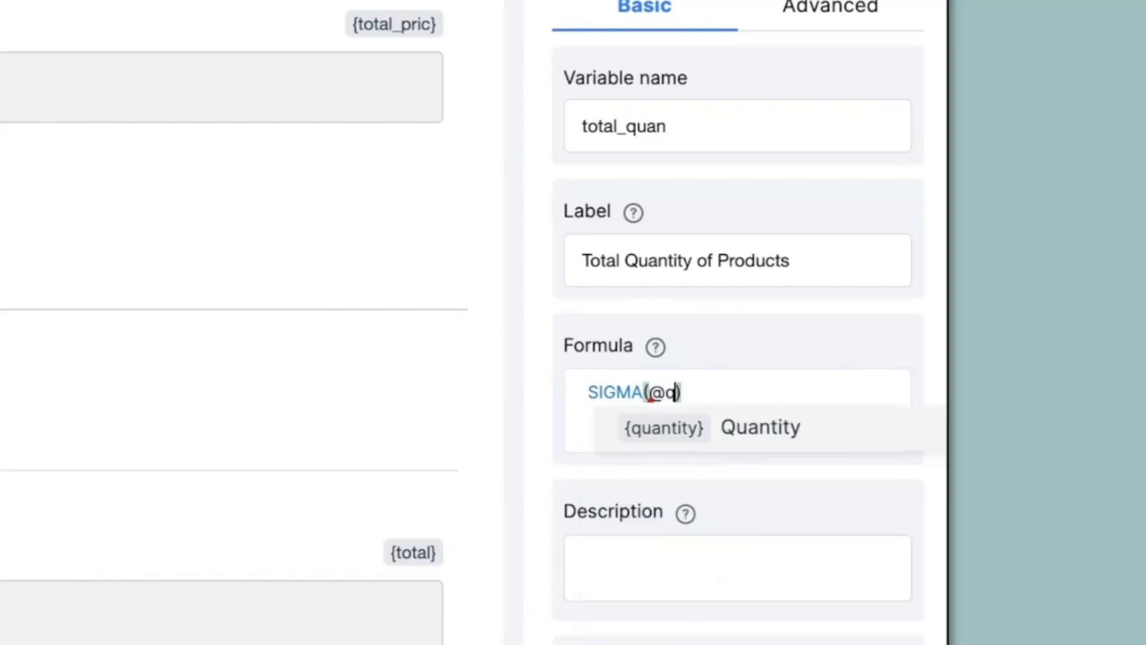
{"action": "left_click", "coordinate": [681, 444]}
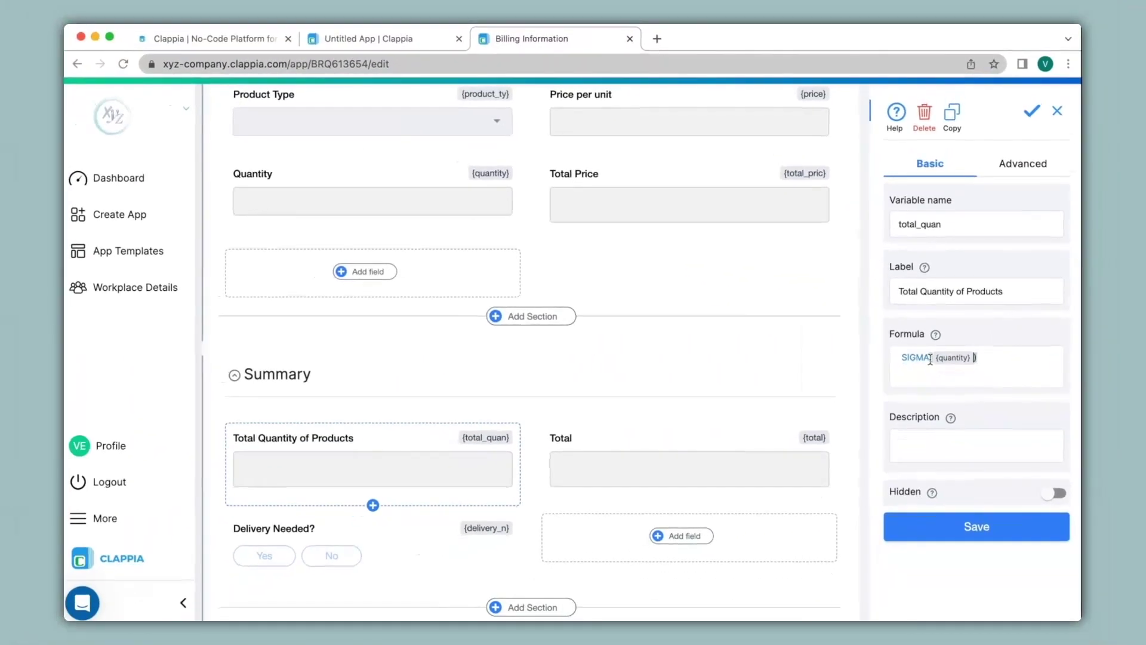
{"action": "left_click", "coordinate": [960, 537]}
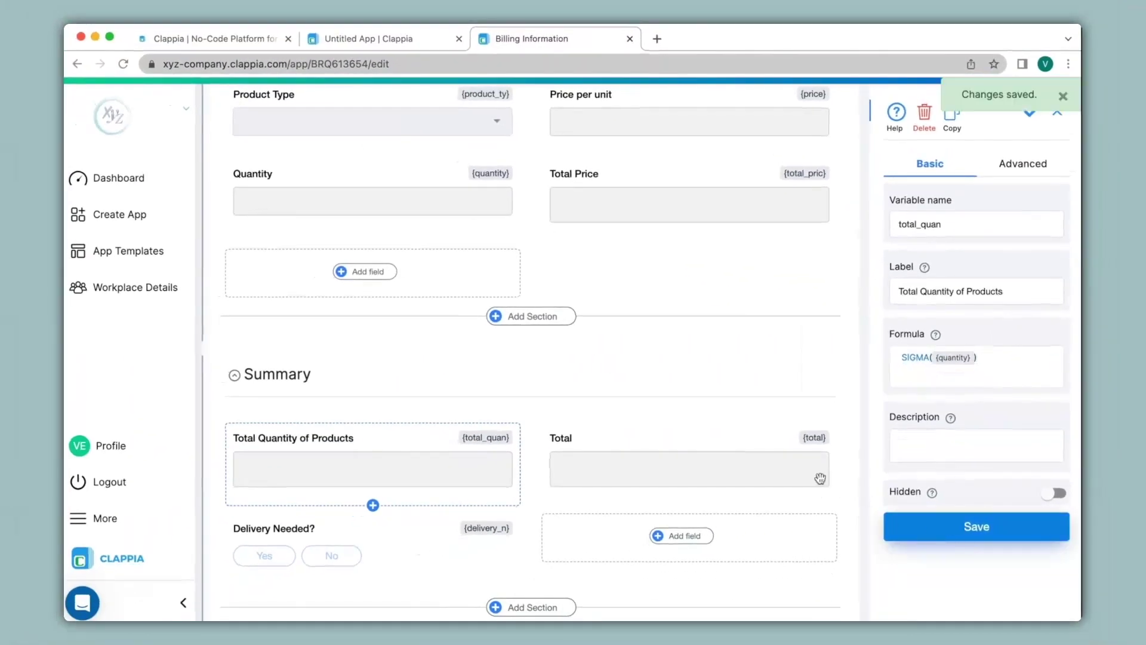
Step: Set the Total field's formula to SIGMA({total_price}) and save it
{"action": "left_click", "coordinate": [751, 465]}
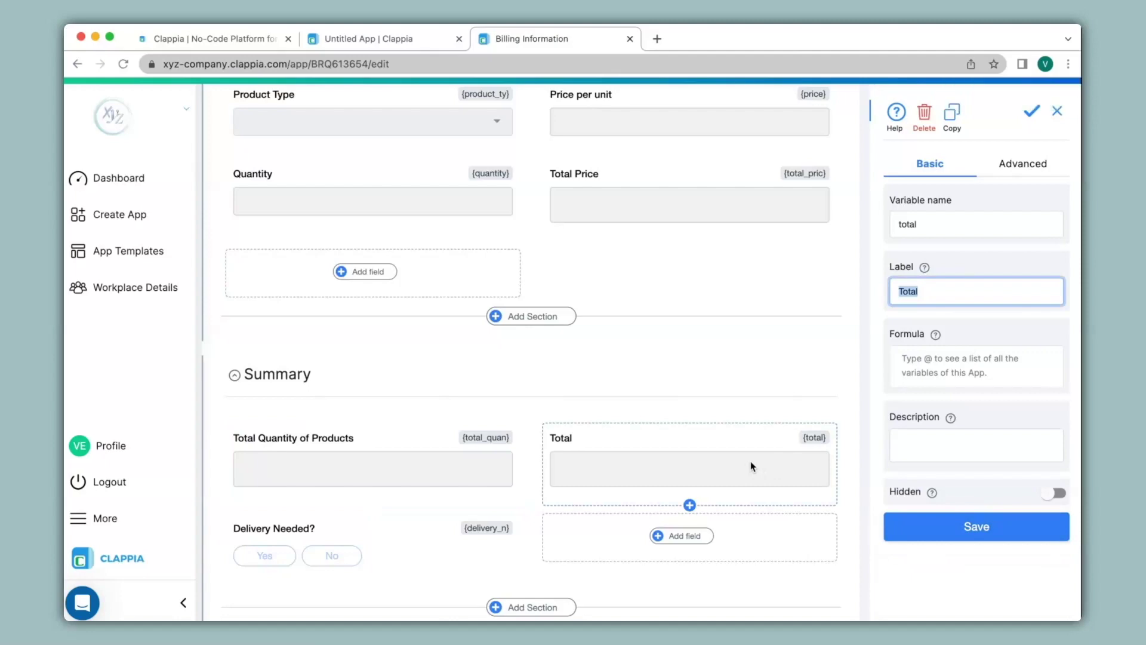
{"action": "left_click", "coordinate": [922, 358]}
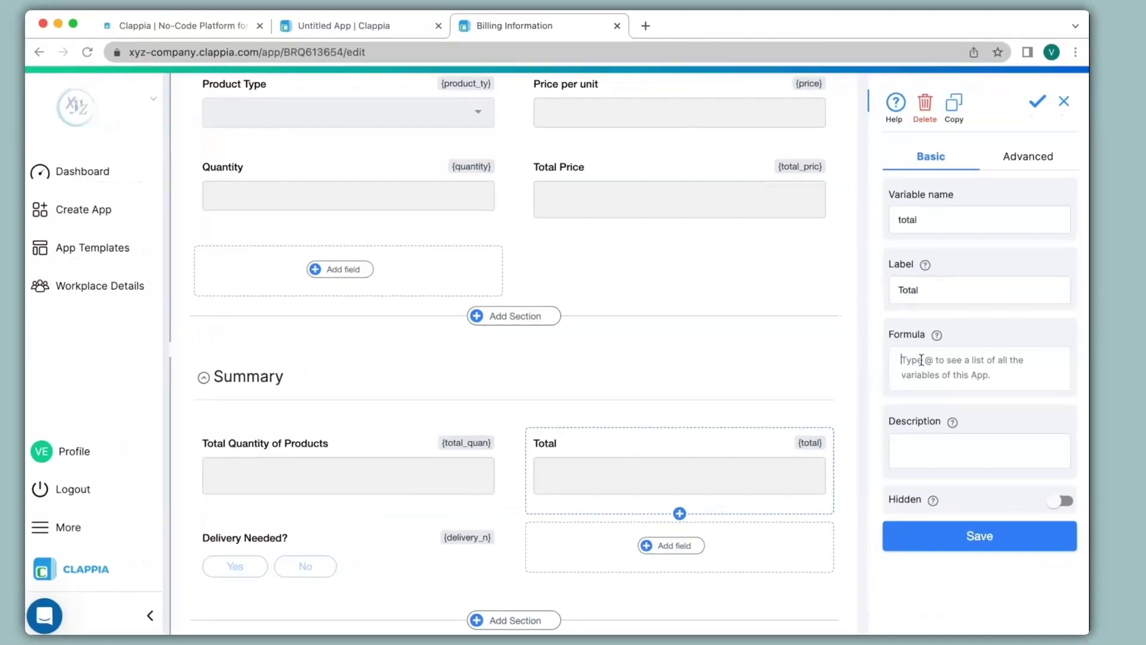
{"action": "type", "text": "S"}
{"action": "left_click", "coordinate": [709, 582]}
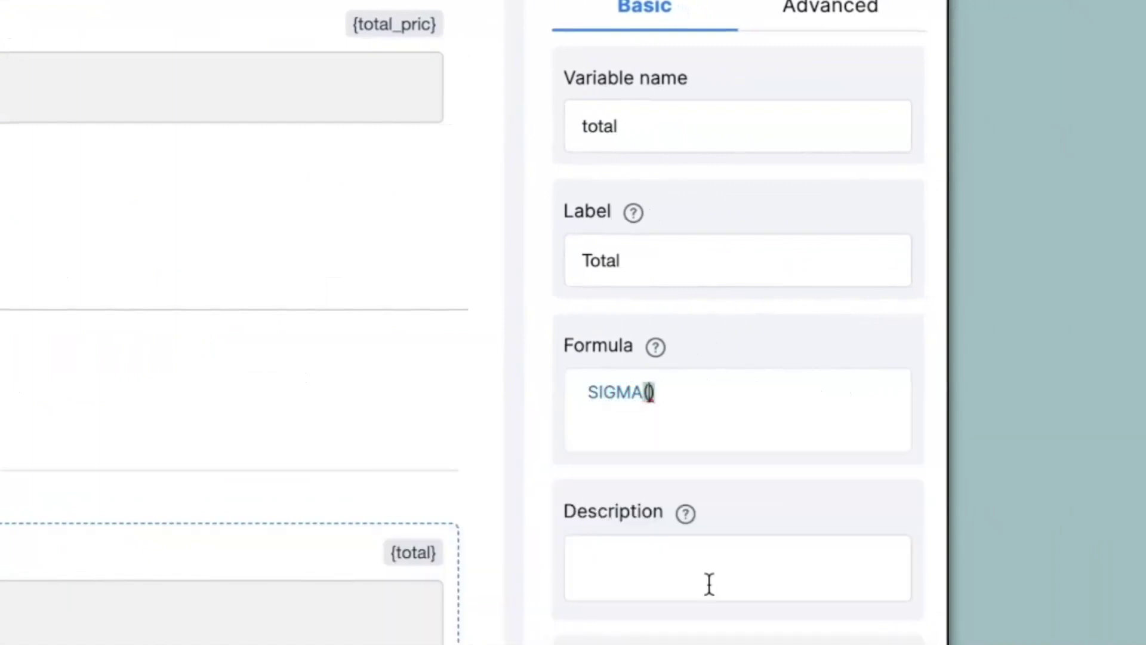
{"action": "type", "text": "@"}
{"action": "type", "text": "tot"}
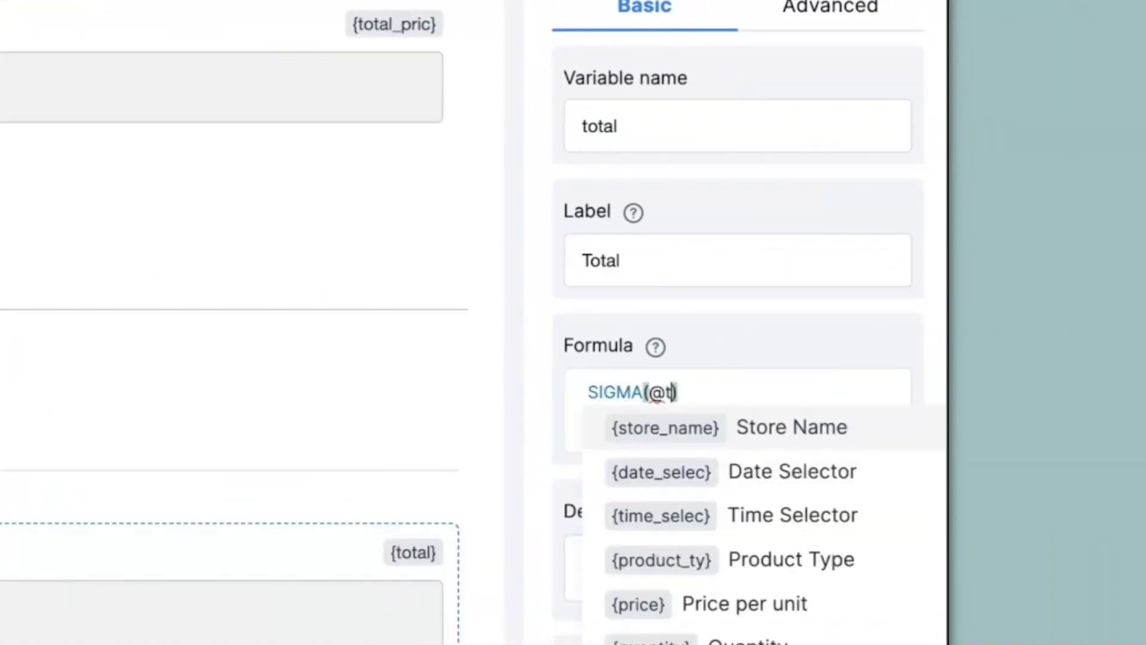
{"action": "left_click", "coordinate": [722, 442]}
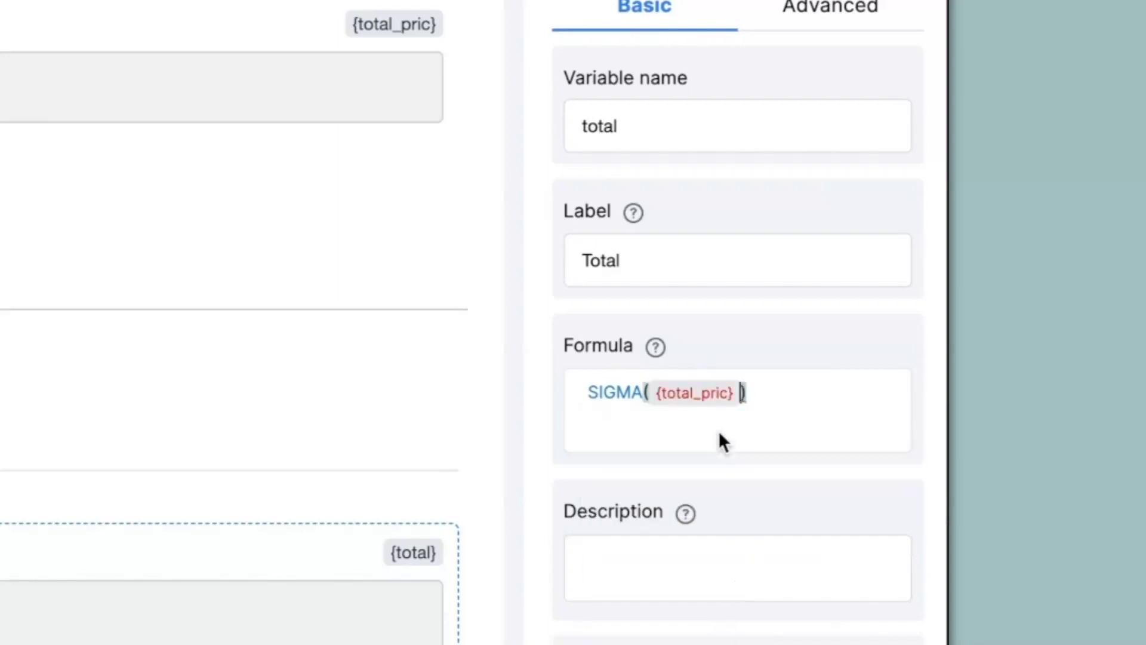
{"action": "left_click", "coordinate": [973, 530]}
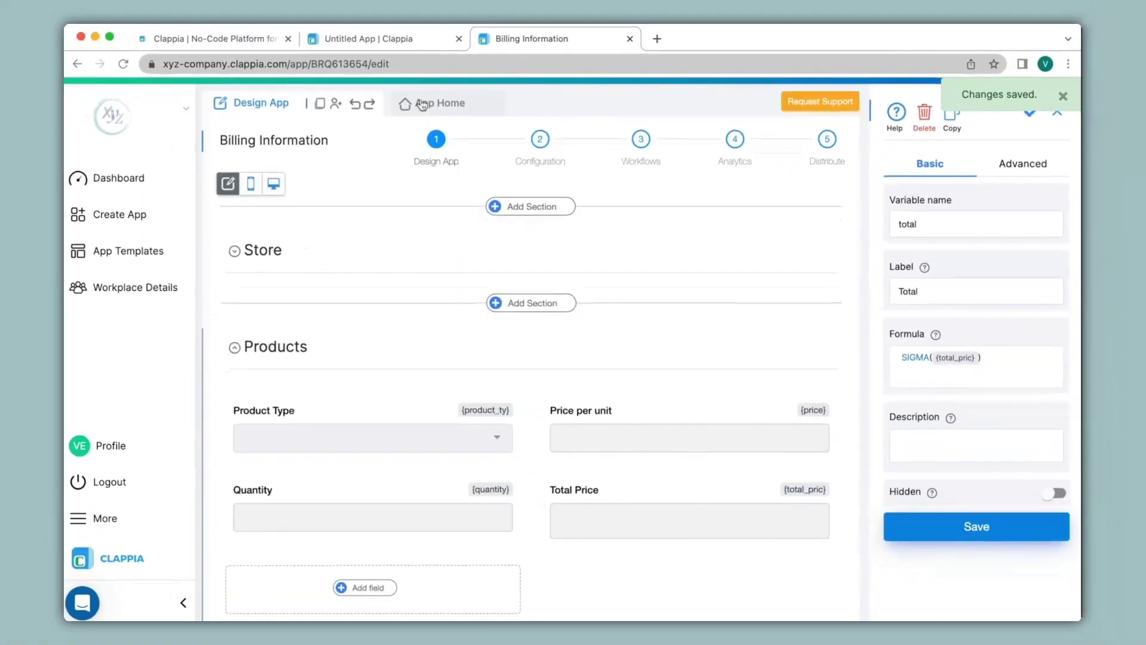
Step: On the live form, enter Product 1 with quantity 1 as the first product
{"action": "left_click", "coordinate": [422, 105]}
{"action": "left_click", "coordinate": [261, 381]}
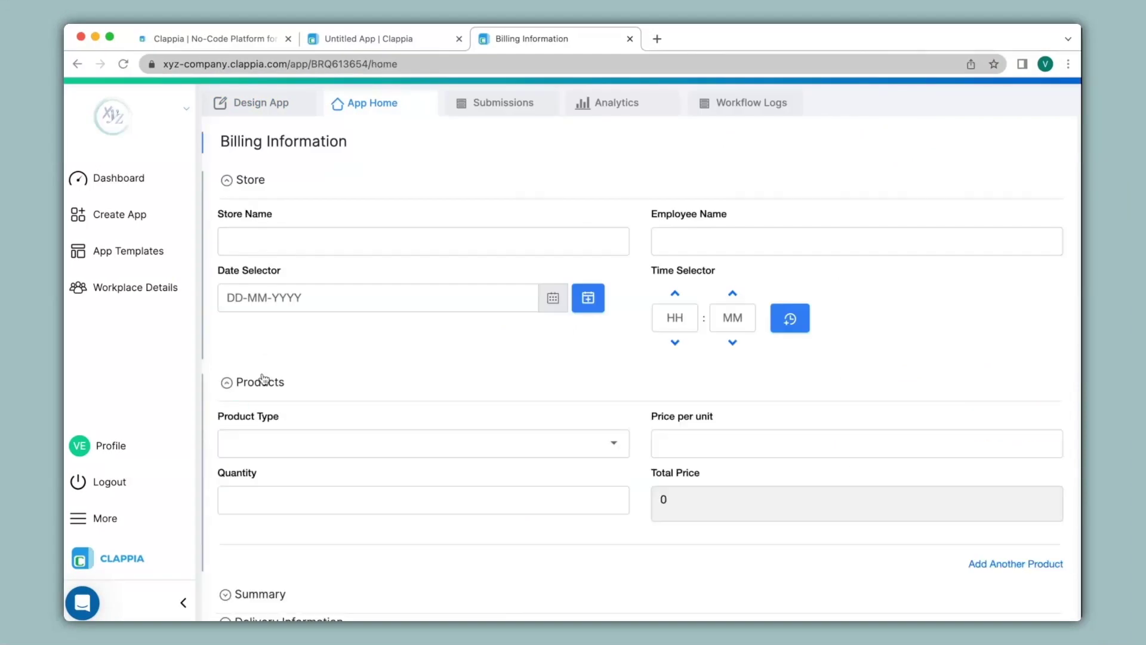
{"action": "left_click", "coordinate": [292, 444]}
{"action": "left_click", "coordinate": [289, 460]}
{"action": "left_click", "coordinate": [504, 500]}
{"action": "type", "text": "1"}
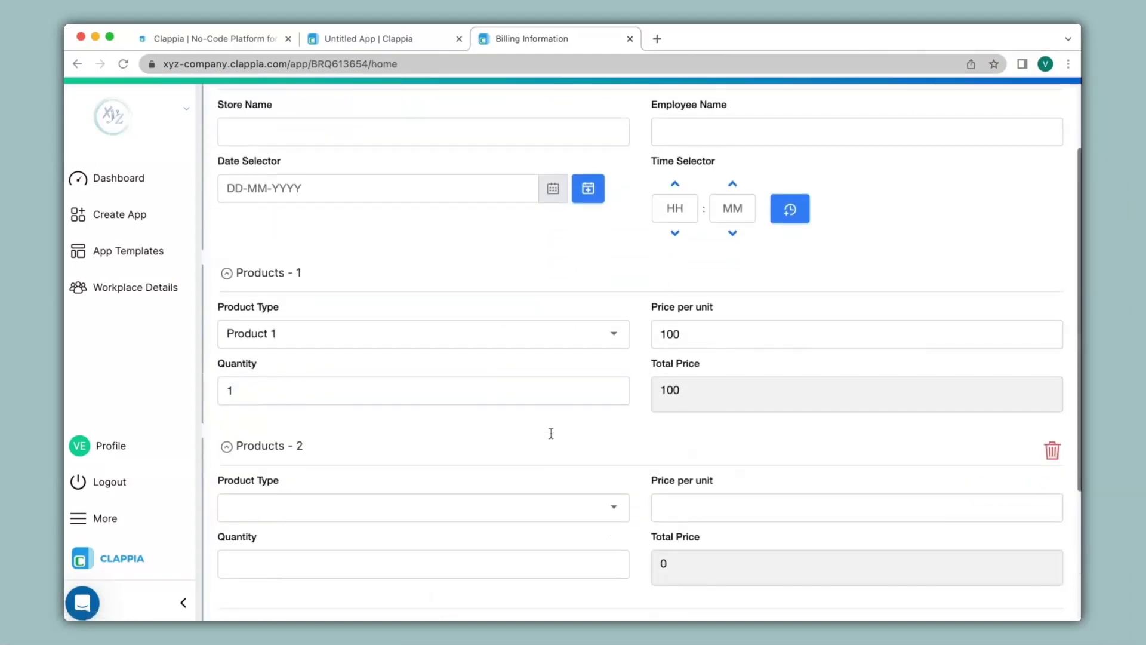
Step: Add Product 2 at price 200, quantity 2, and confirm Summary shows quantity 3, total 500
{"action": "left_click", "coordinate": [423, 507]}
{"action": "left_click", "coordinate": [445, 514]}
{"action": "key", "text": "Tab"}
{"action": "type", "text": "200"}
{"action": "key", "text": "Tab"}
{"action": "type", "text": "2"}
{"action": "scroll", "coordinate": [651, 504], "scroll_direction": "down", "scroll_amount": 4}
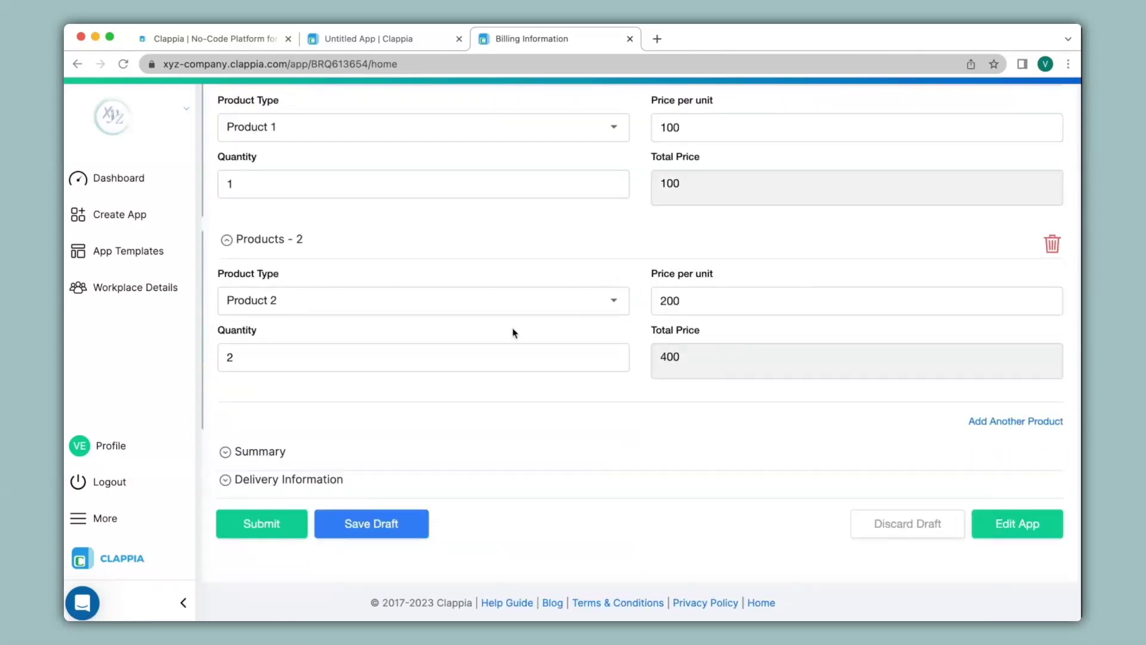
{"action": "left_click", "coordinate": [261, 453]}
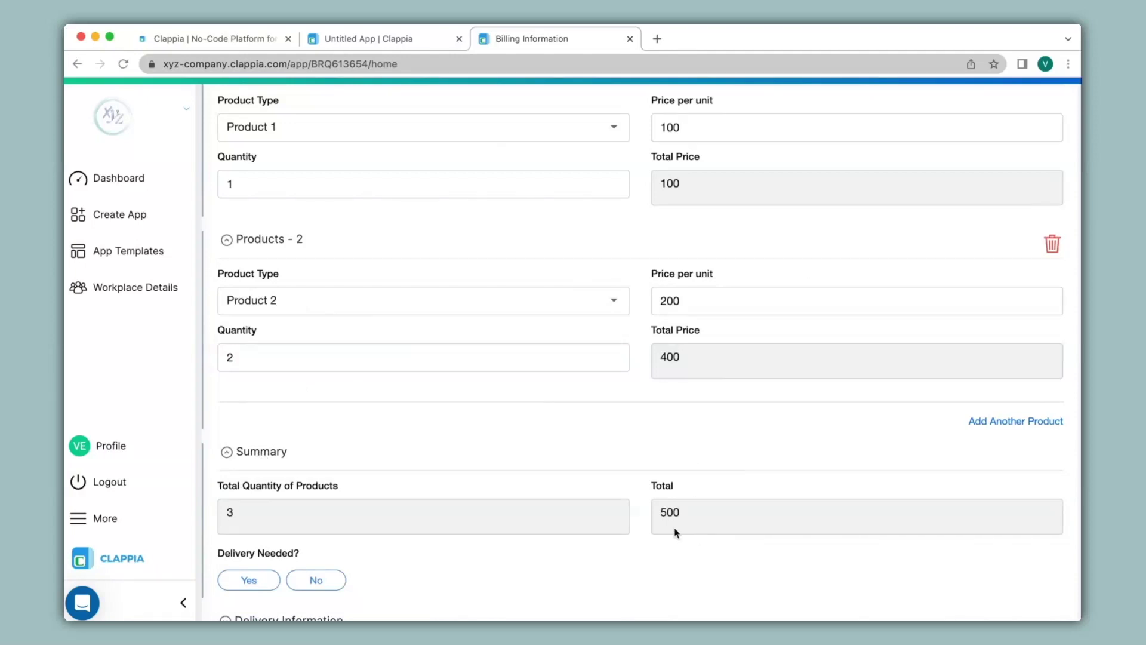
{"action": "scroll", "coordinate": [675, 528], "scroll_direction": "up", "scroll_amount": 10}
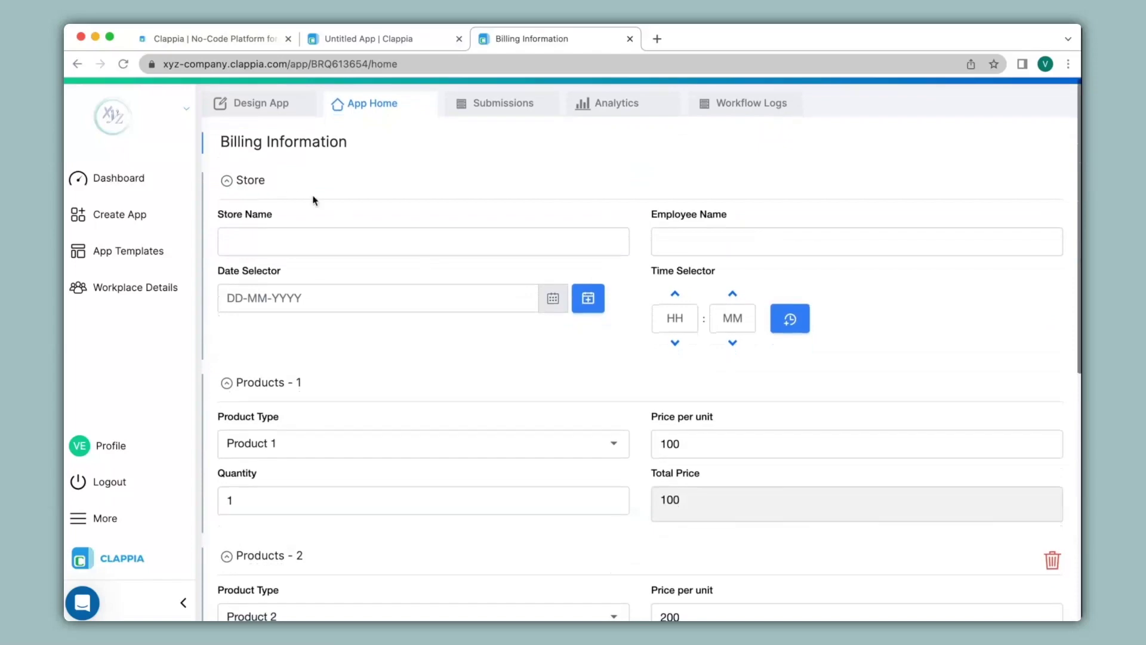
Step: Back in Design App, show the Products section's Advanced settings and scroll down to Delivery Needed?
{"action": "left_click", "coordinate": [270, 104]}
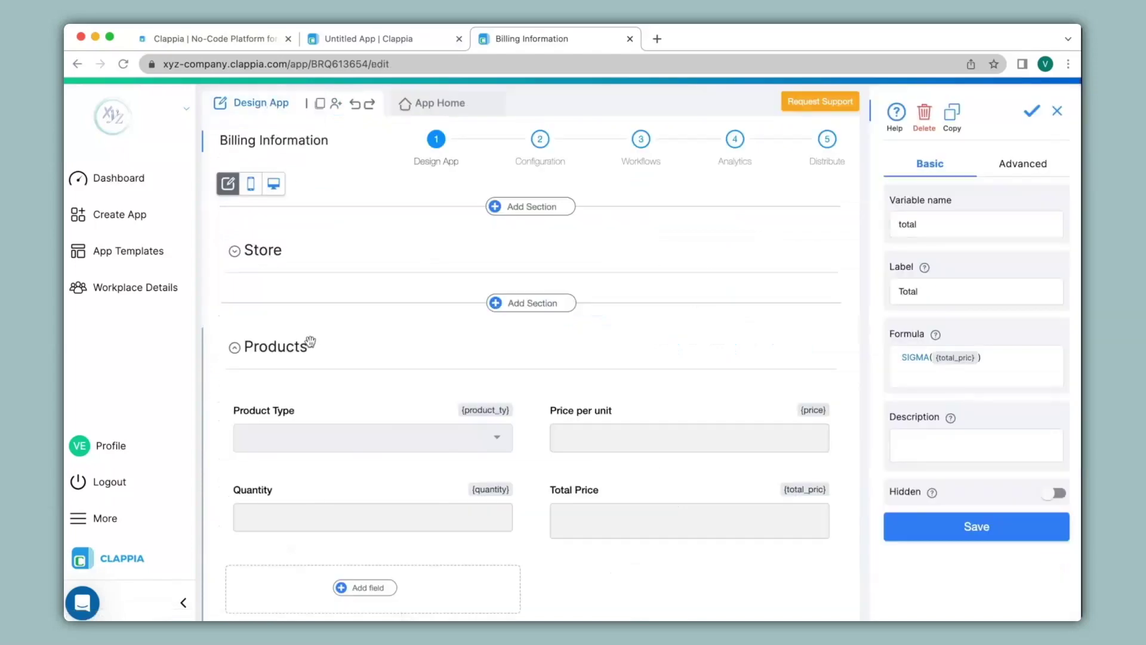
{"action": "left_click", "coordinate": [306, 349]}
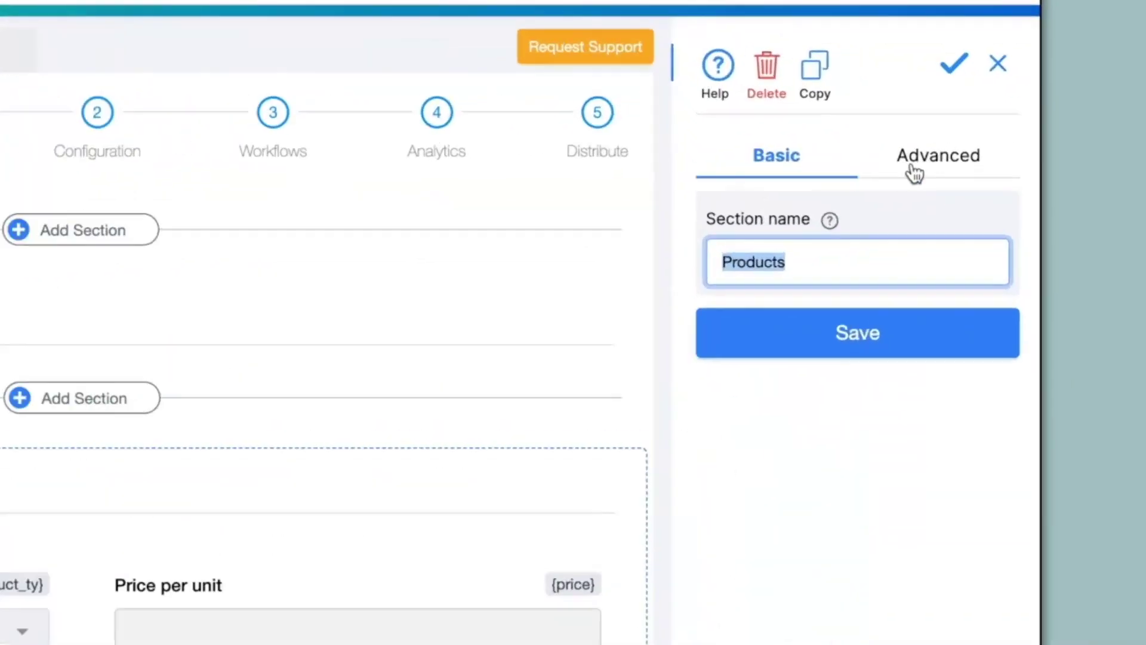
{"action": "left_click", "coordinate": [1019, 172]}
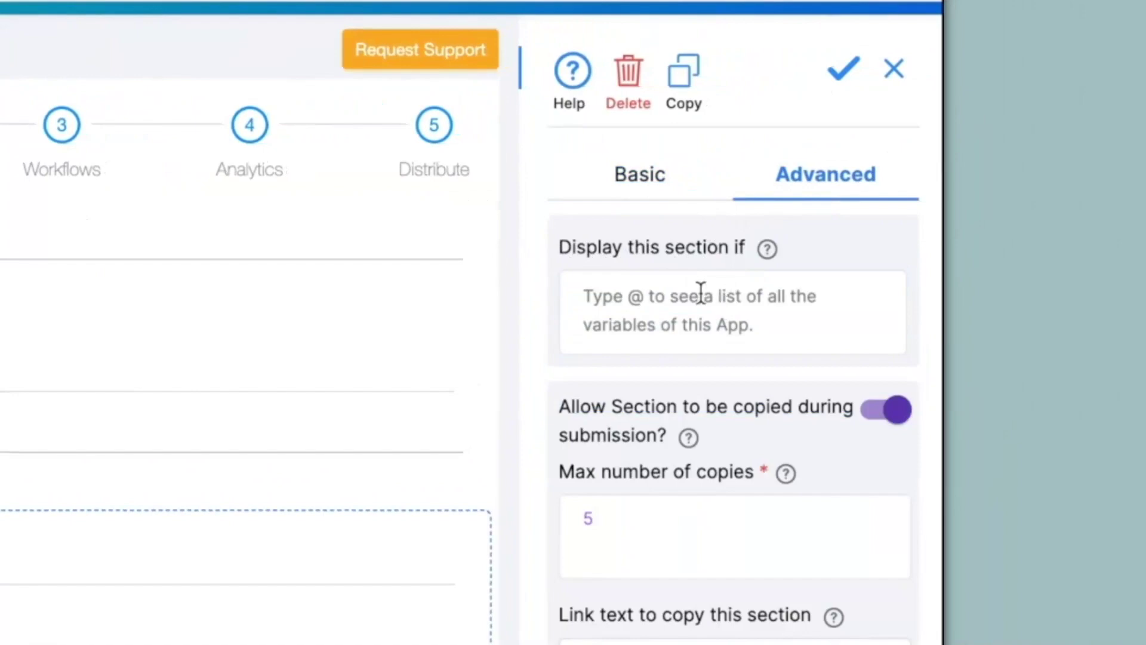
{"action": "scroll", "coordinate": [510, 375], "scroll_direction": "down", "scroll_amount": 5}
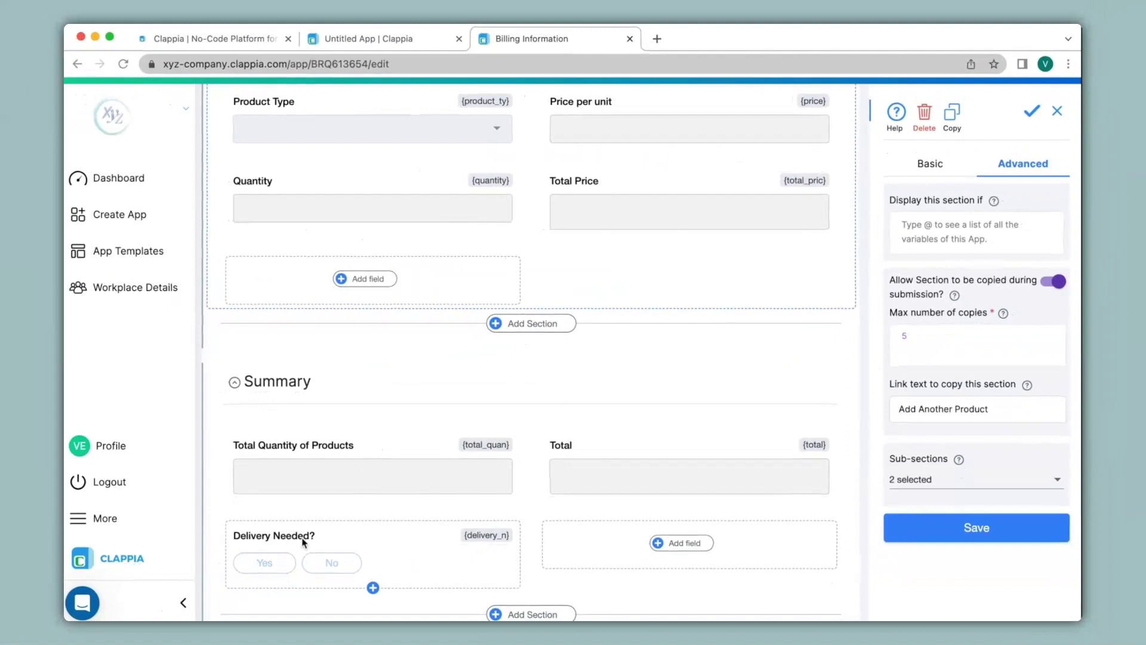
{"action": "scroll", "coordinate": [315, 538], "scroll_direction": "down", "scroll_amount": 2}
{"action": "scroll", "coordinate": [317, 540], "scroll_direction": "down", "scroll_amount": 2}
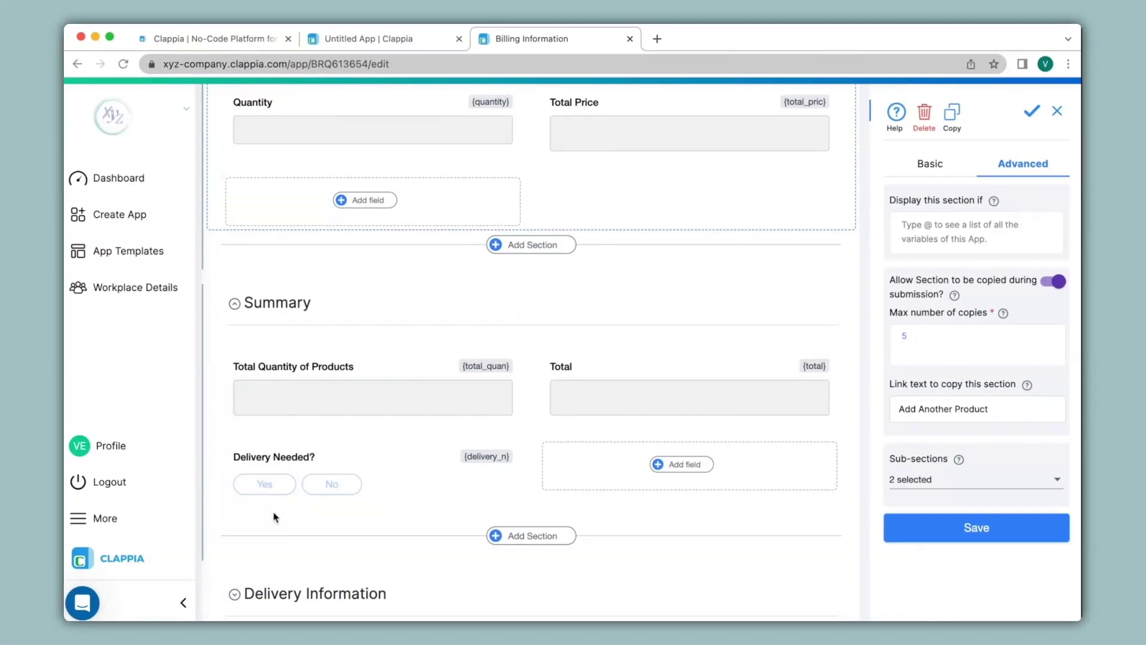
{"action": "scroll", "coordinate": [268, 496], "scroll_direction": "down", "scroll_amount": 4}
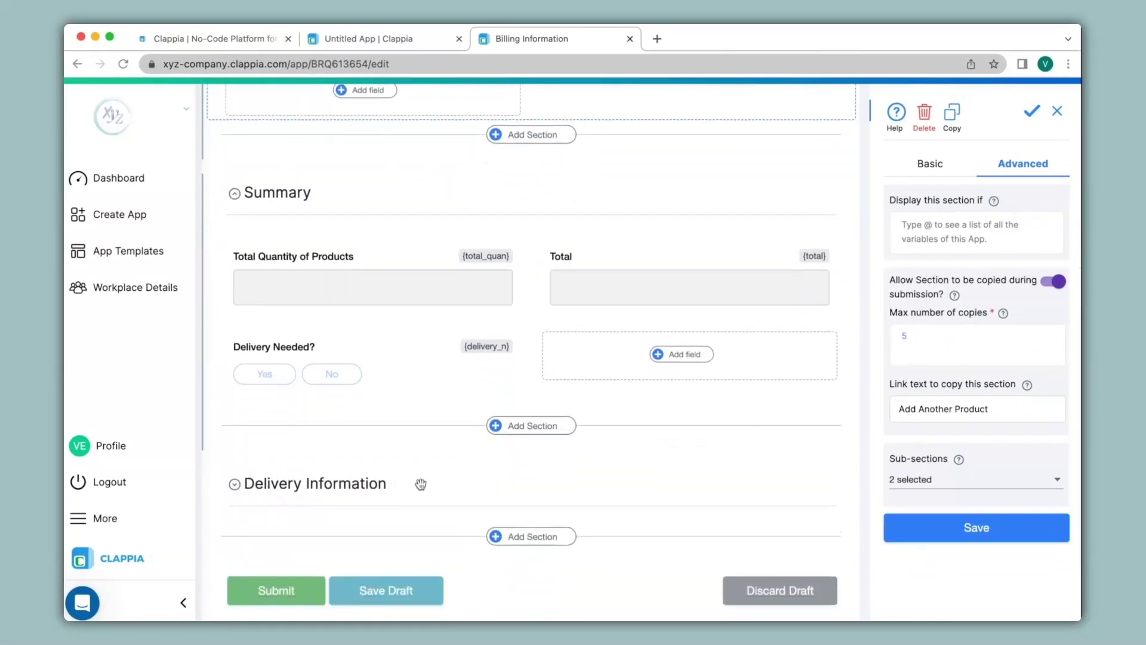
Step: Set the Delivery Information section's display condition to {delivery_n}="Yes" and save
{"action": "left_click", "coordinate": [371, 485]}
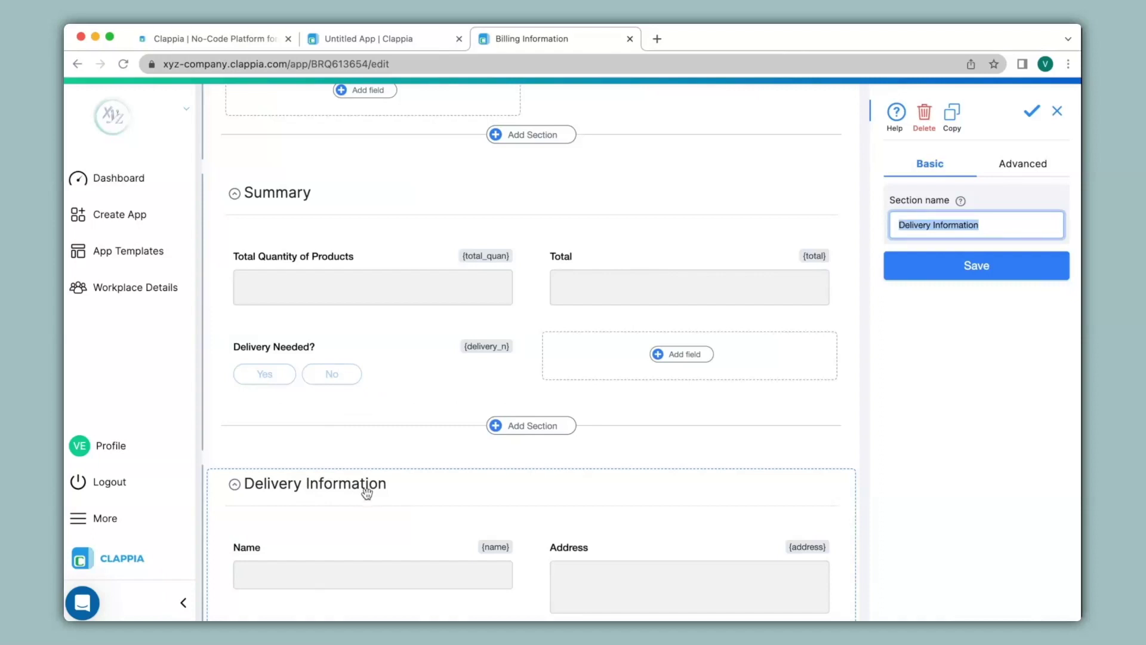
{"action": "left_click", "coordinate": [1017, 169]}
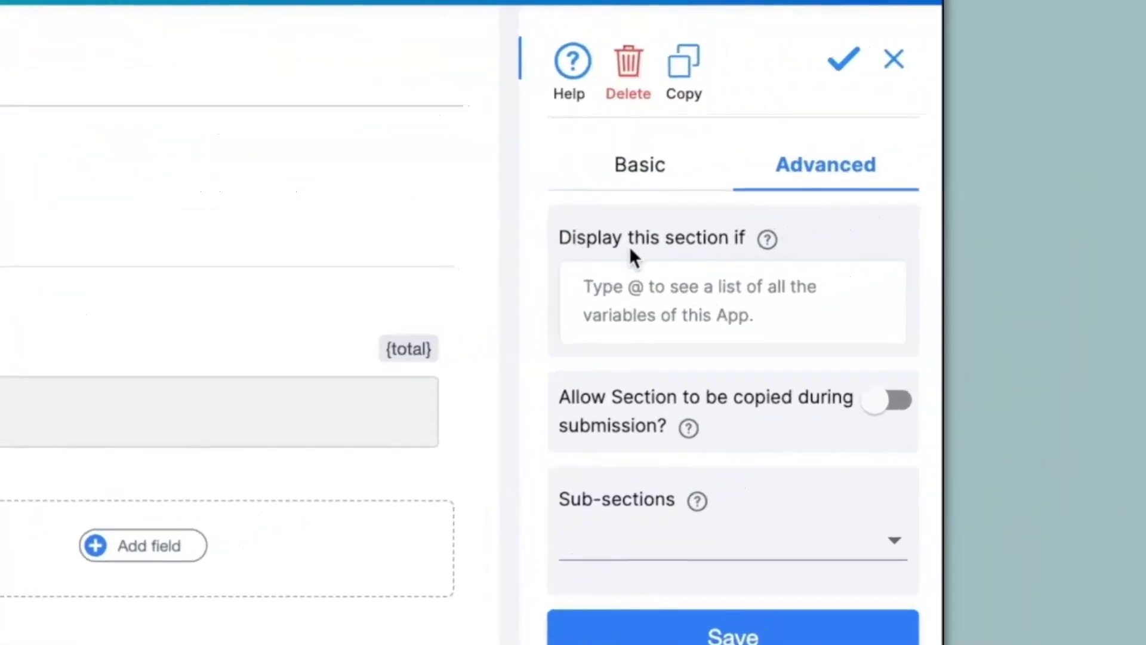
{"action": "left_click", "coordinate": [672, 295]}
{"action": "type", "text": "@"}
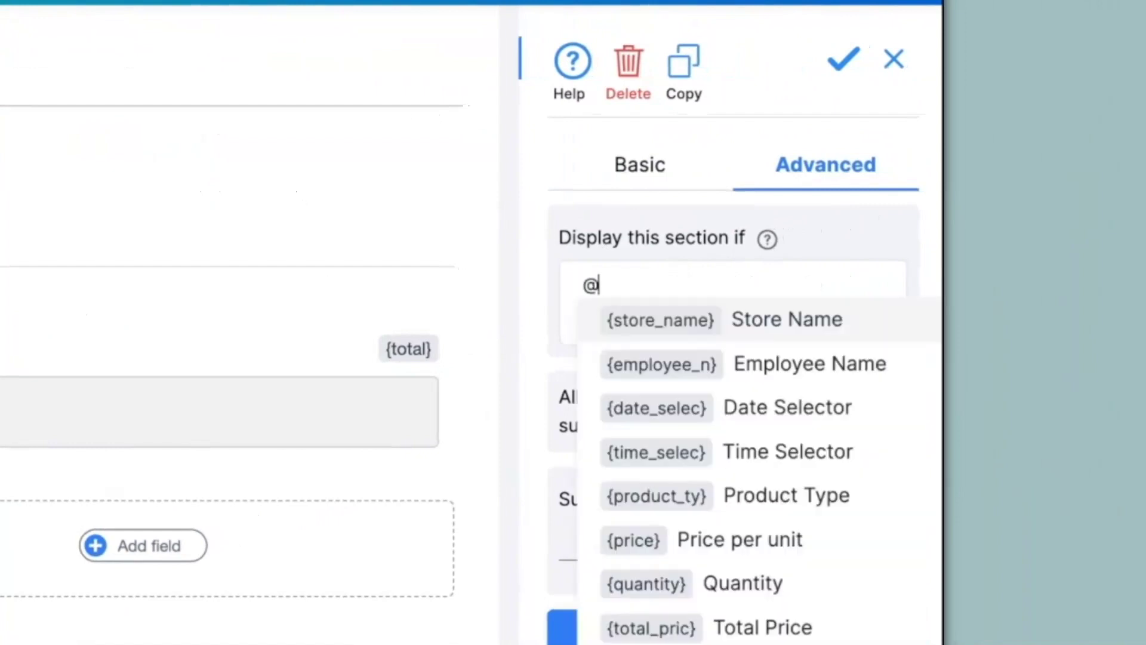
{"action": "type", "text": "delivery_n} =\"Yes"}
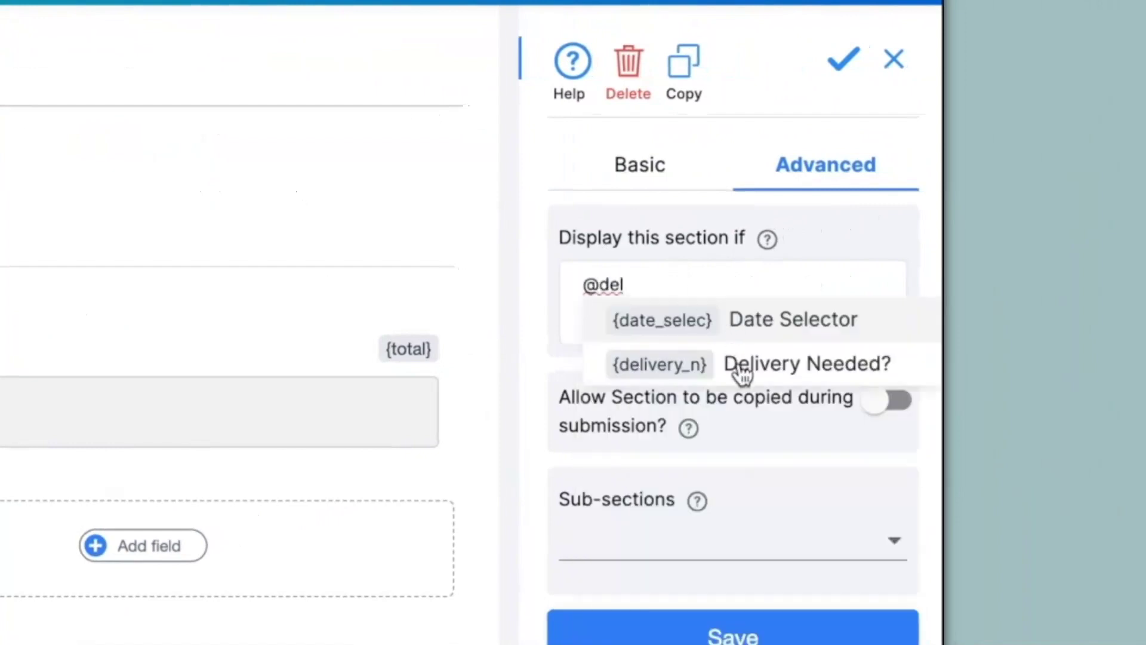
{"action": "left_click", "coordinate": [740, 365]}
{"action": "type", "text": "=\"Yes\""}
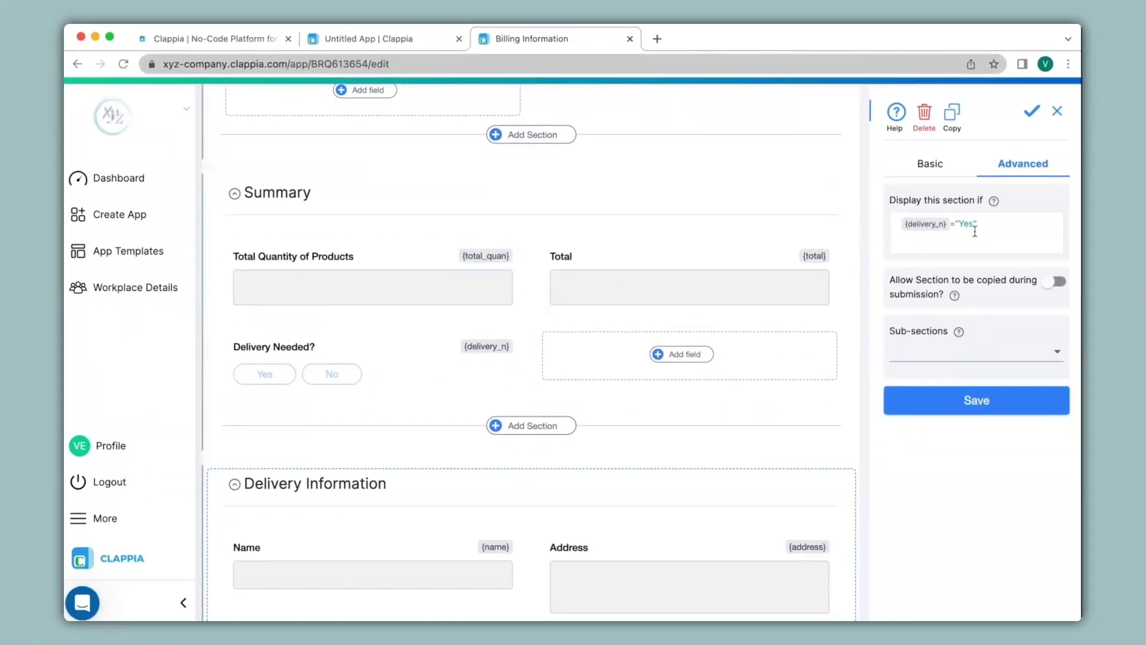
{"action": "left_click", "coordinate": [972, 400]}
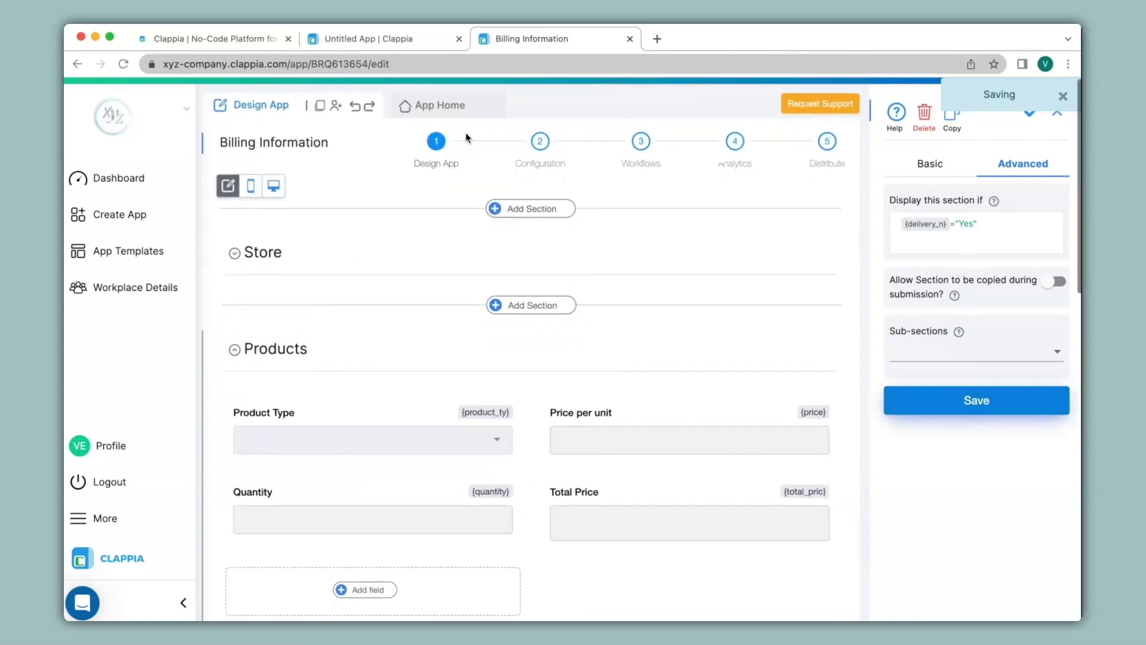
Step: On the live form, answer No, then Yes, to Delivery Needed? and confirm Delivery Information appears
{"action": "left_click", "coordinate": [226, 383]}
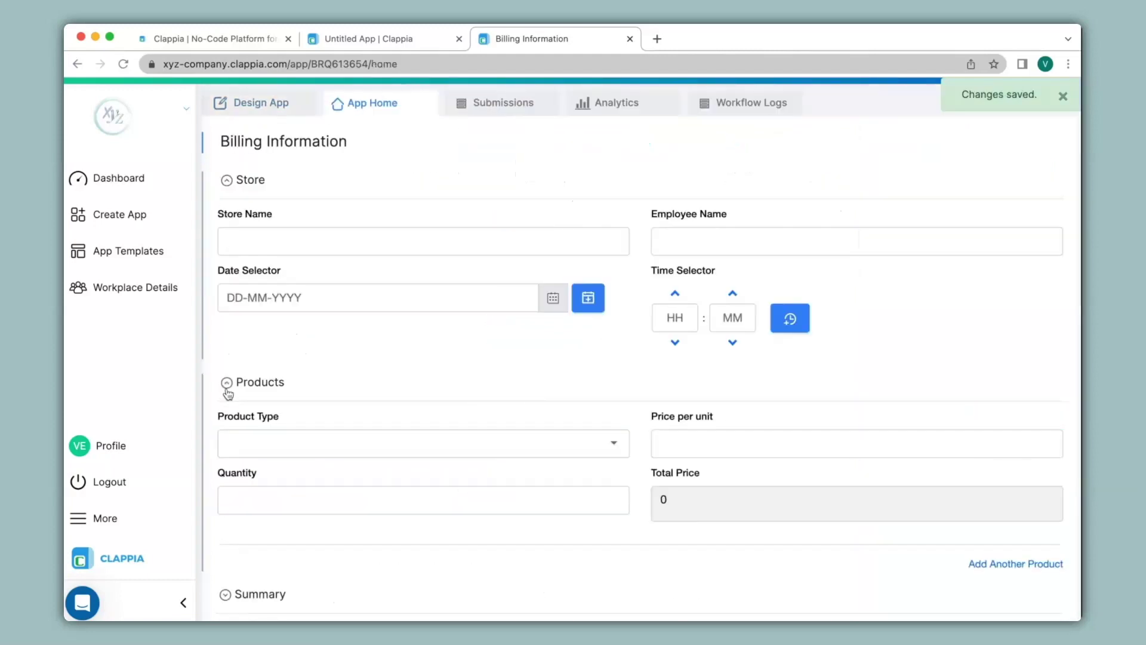
{"action": "scroll", "coordinate": [250, 393], "scroll_direction": "down", "scroll_amount": 1}
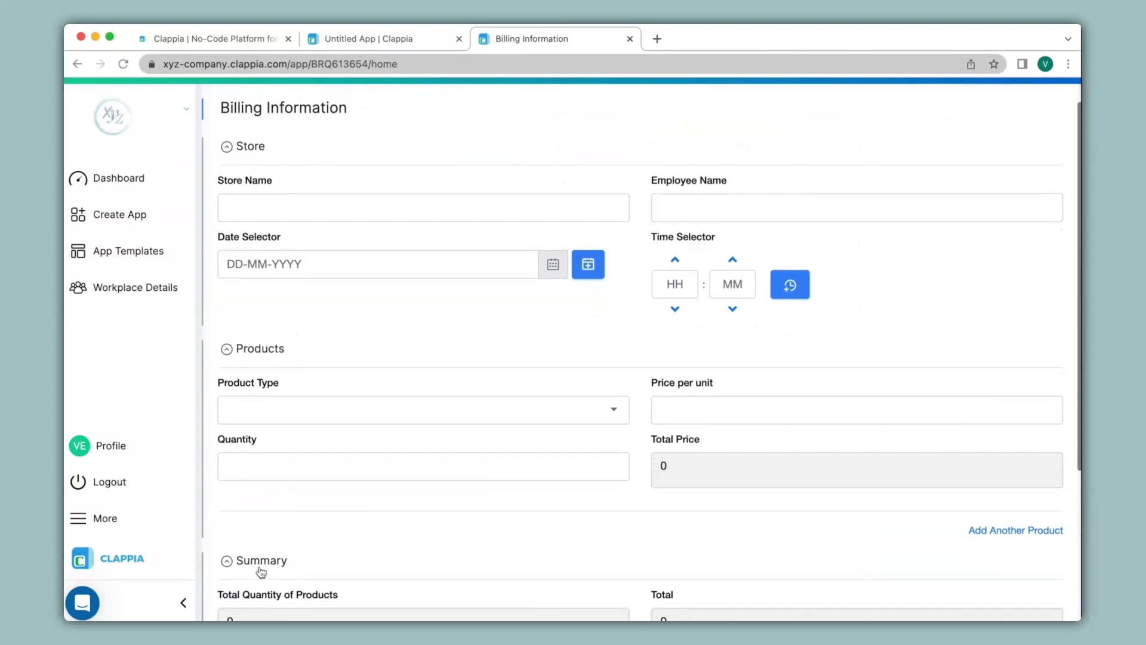
{"action": "scroll", "coordinate": [261, 574], "scroll_direction": "down", "scroll_amount": 4}
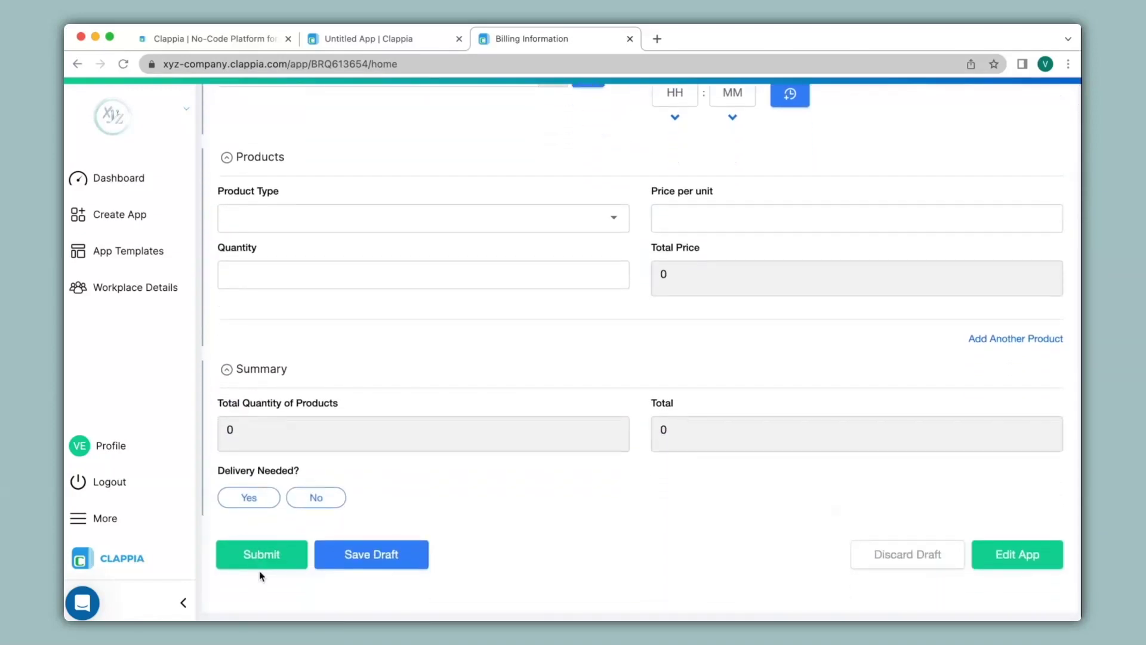
{"action": "left_click", "coordinate": [304, 495]}
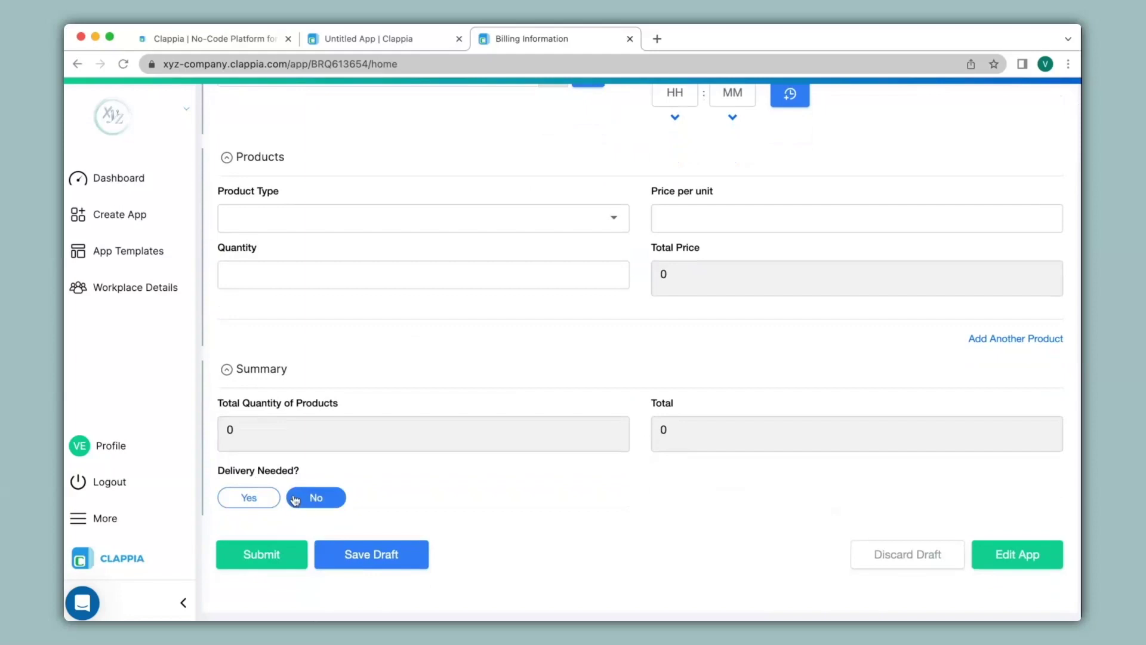
{"action": "left_click", "coordinate": [268, 496]}
{"action": "scroll", "coordinate": [269, 502], "scroll_direction": "down", "scroll_amount": 1}
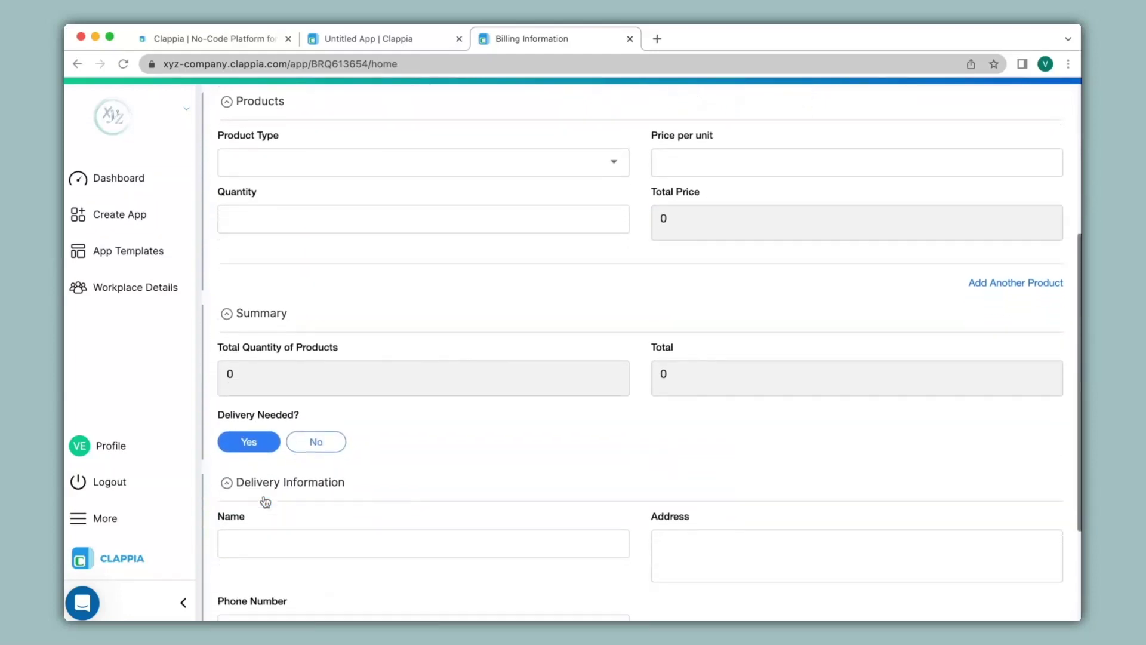
{"action": "scroll", "coordinate": [354, 494], "scroll_direction": "down", "scroll_amount": 2}
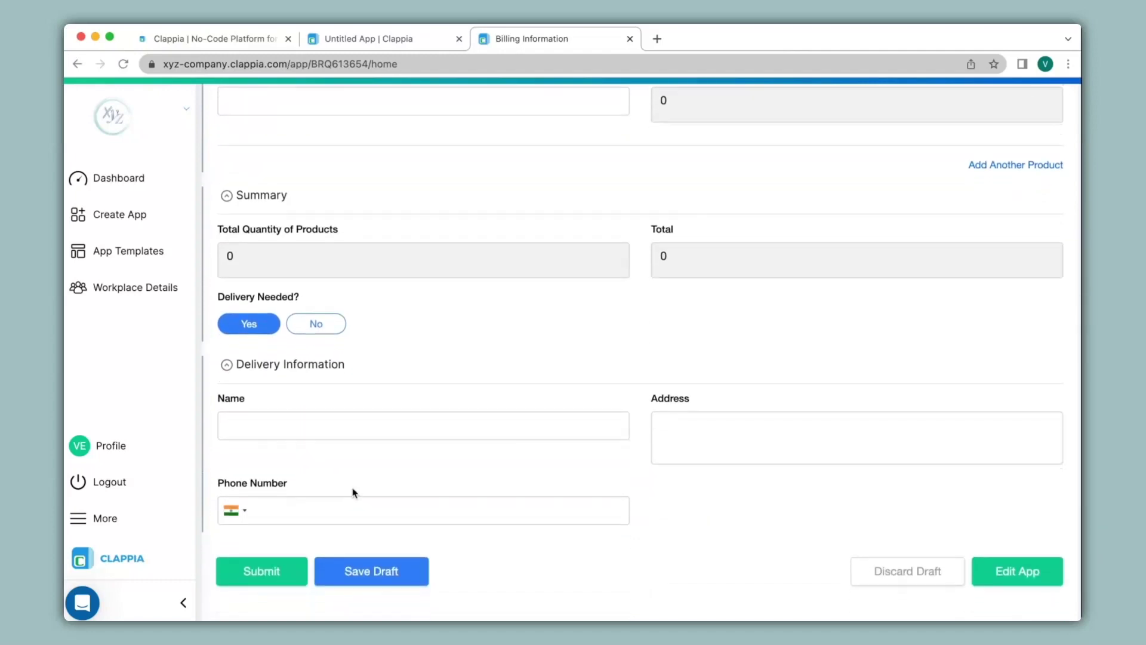
{"action": "scroll", "coordinate": [354, 493], "scroll_direction": "up", "scroll_amount": 7}
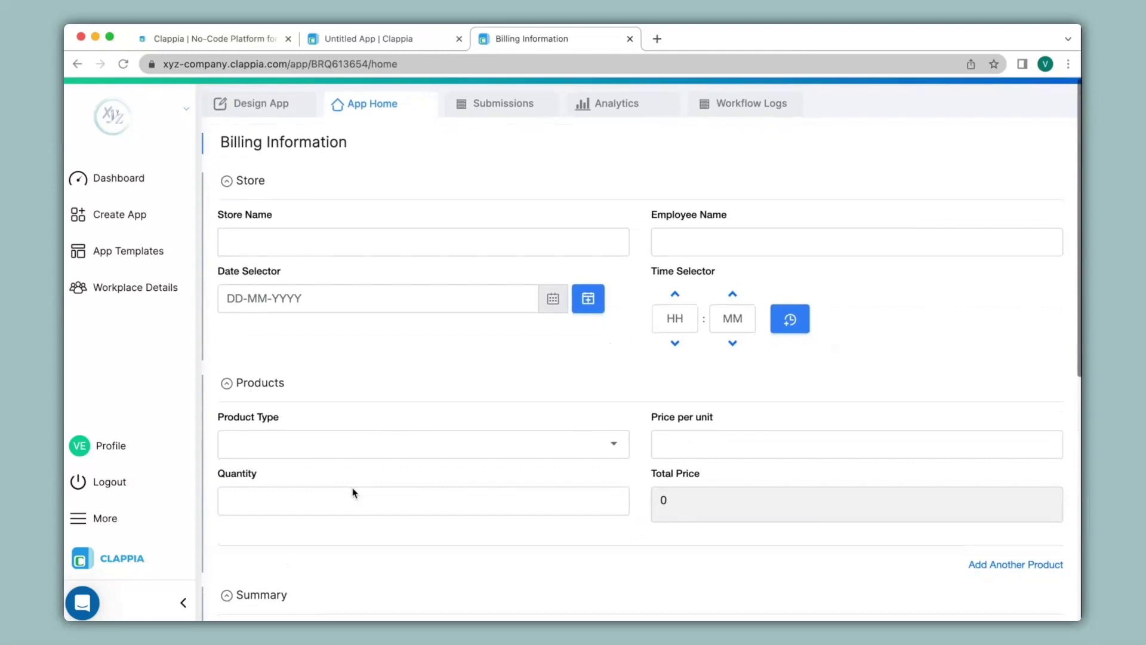
Step: Enter store name XYZ, the employee's name, and today's date and time
{"action": "left_click", "coordinate": [368, 238]}
{"action": "type", "text": "XYZ"}
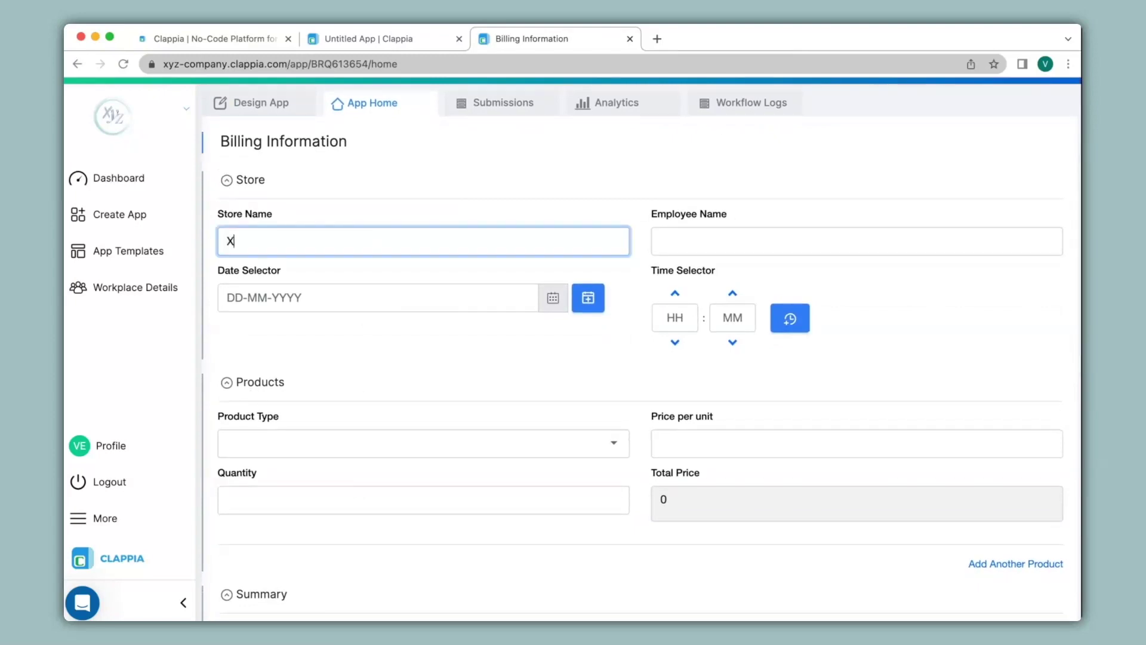
{"action": "left_click", "coordinate": [657, 242]}
{"action": "type", "text": "Aditi"}
{"action": "left_click", "coordinate": [586, 301]}
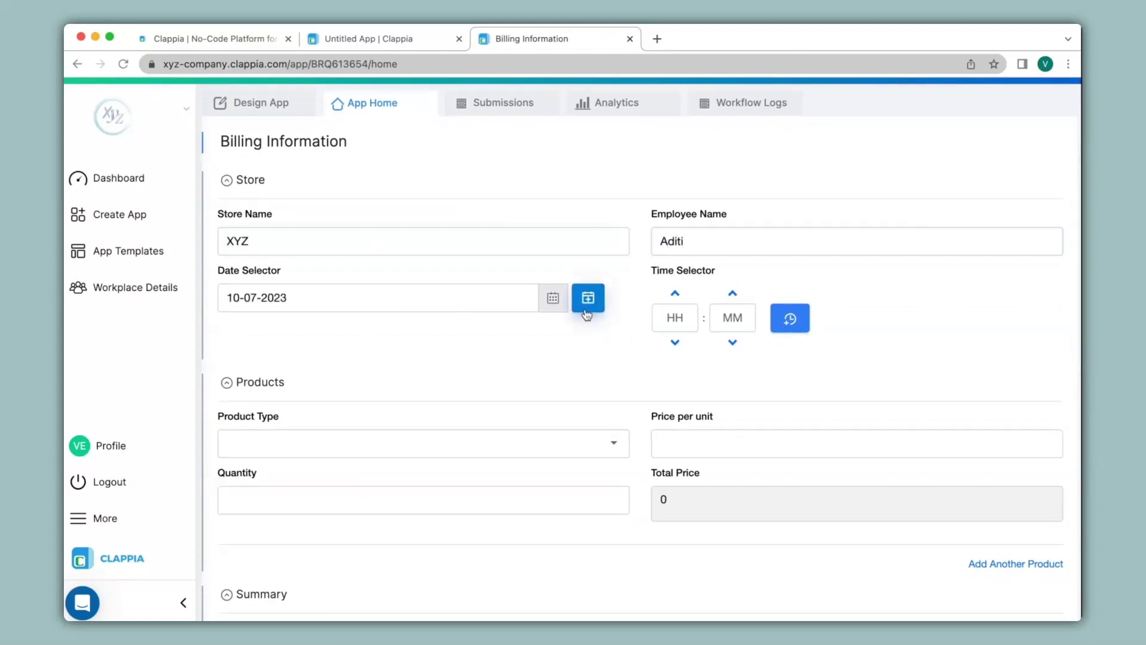
{"action": "left_click", "coordinate": [786, 323]}
Step: Add Product 1 with price per unit 100 and quantity 1
{"action": "left_click", "coordinate": [518, 445]}
{"action": "left_click", "coordinate": [519, 459]}
{"action": "left_click", "coordinate": [670, 444]}
{"action": "type", "text": "100"}
{"action": "left_click", "coordinate": [617, 496]}
{"action": "type", "text": "1"}
Step: Add a second product entry: Product 2 at price 200, quantity 2
{"action": "left_click", "coordinate": [1015, 564]}
{"action": "scroll", "coordinate": [750, 460], "scroll_direction": "down", "scroll_amount": 2}
{"action": "left_click", "coordinate": [370, 504]}
{"action": "left_click", "coordinate": [365, 424]}
{"action": "left_click", "coordinate": [707, 506]}
{"action": "type", "text": "200"}
{"action": "left_click", "coordinate": [418, 561]}
{"action": "type", "text": "2"}
{"action": "scroll", "coordinate": [396, 510], "scroll_direction": "down", "scroll_amount": 7}
Step: Fill in the recipient's name, two-line address and phone number, then submit the entry
{"action": "left_click", "coordinate": [382, 480]}
{"action": "type", "text": "Deepika"}
{"action": "left_click", "coordinate": [717, 486]}
{"action": "type", "text": "Sector 1,"}
{"action": "key", "text": "Return"}
{"action": "type", "text": "Area 1"}
{"action": "left_click", "coordinate": [609, 546]}
{"action": "type", "text": "1234567899"}
{"action": "scroll", "coordinate": [584, 557], "scroll_direction": "down", "scroll_amount": 1}
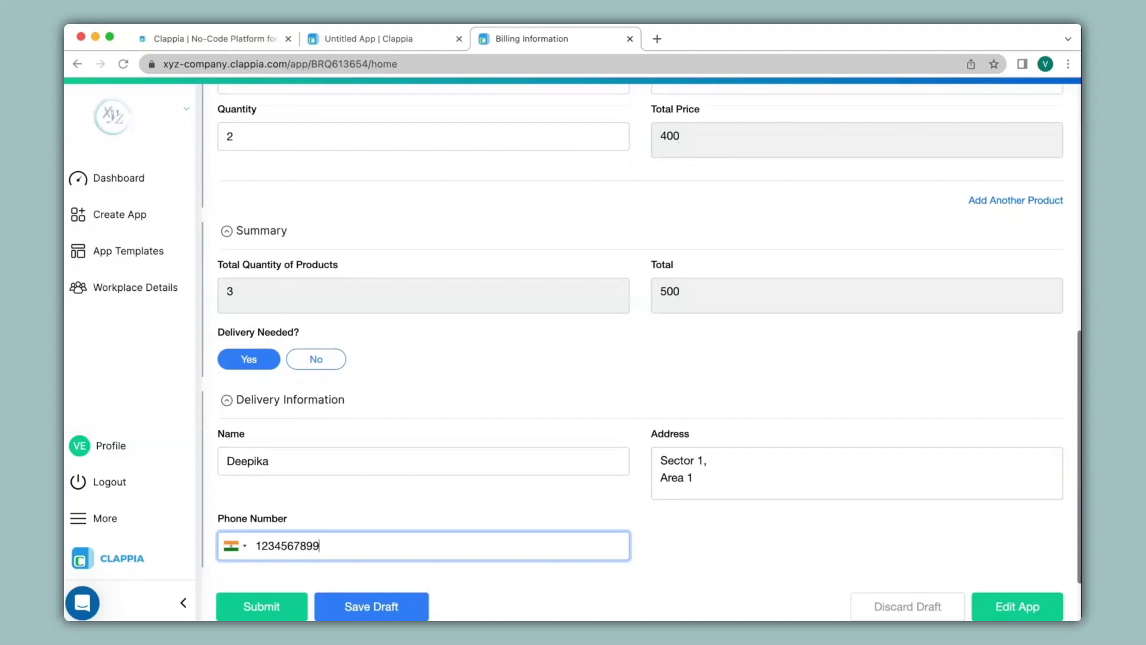
{"action": "left_click", "coordinate": [276, 590]}
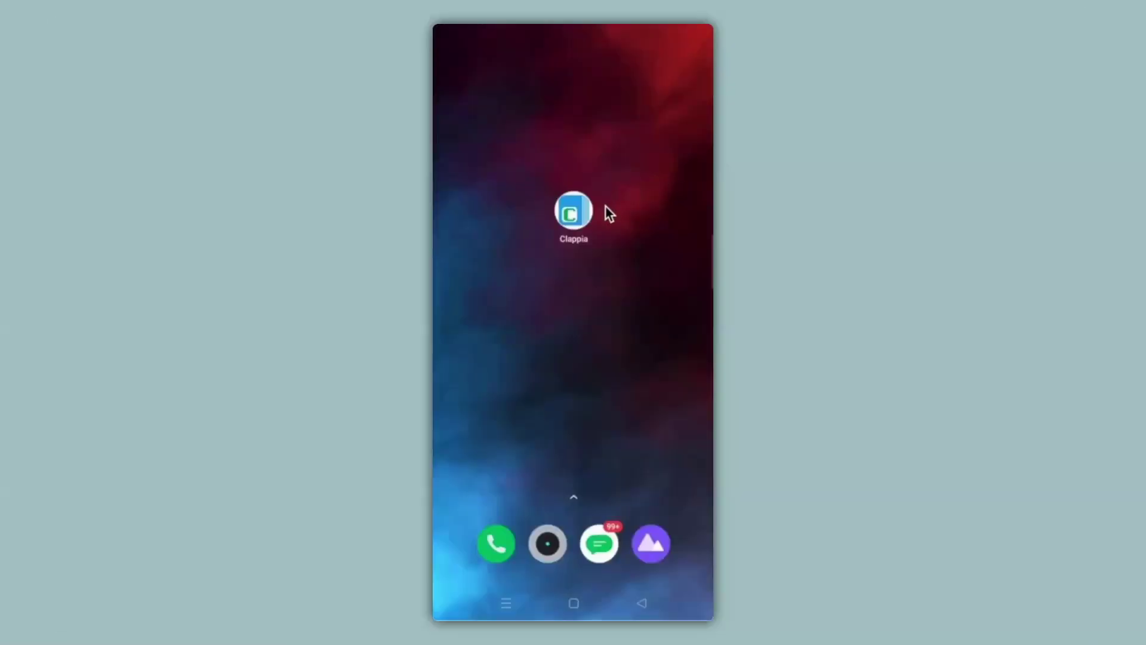
Step: On the phone, open Billing Information, add a product, expand Summary and answer Yes to Delivery Needed
{"action": "left_click", "coordinate": [574, 214]}
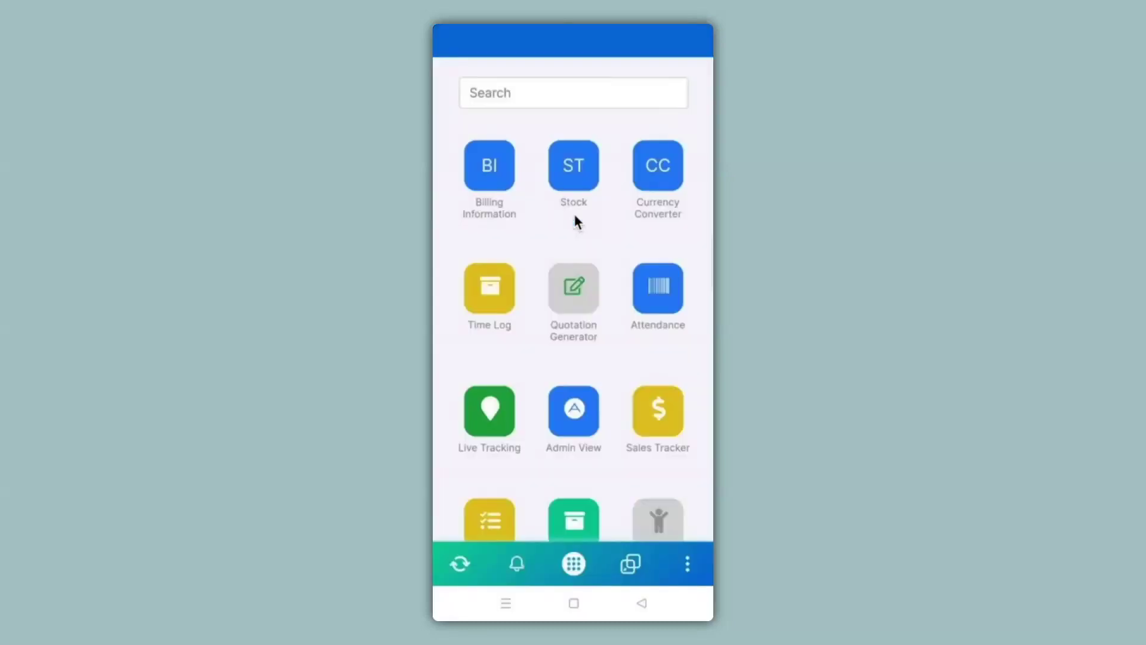
{"action": "left_click", "coordinate": [486, 170]}
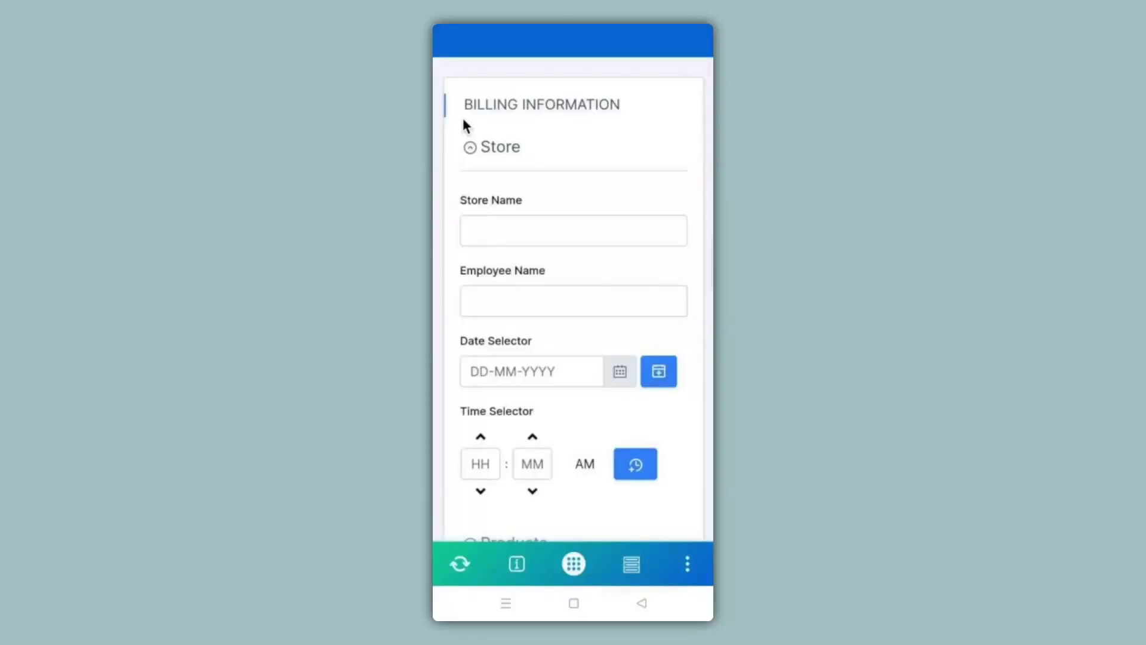
{"action": "scroll", "coordinate": [464, 117], "scroll_direction": "down", "scroll_amount": 5}
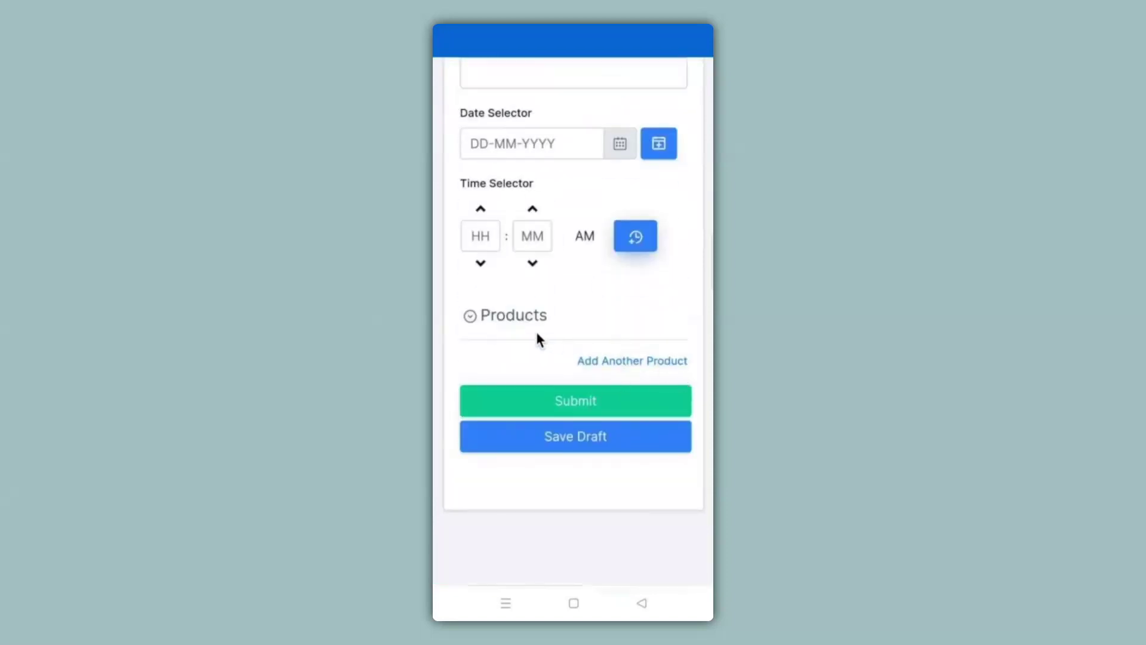
{"action": "left_click", "coordinate": [582, 358]}
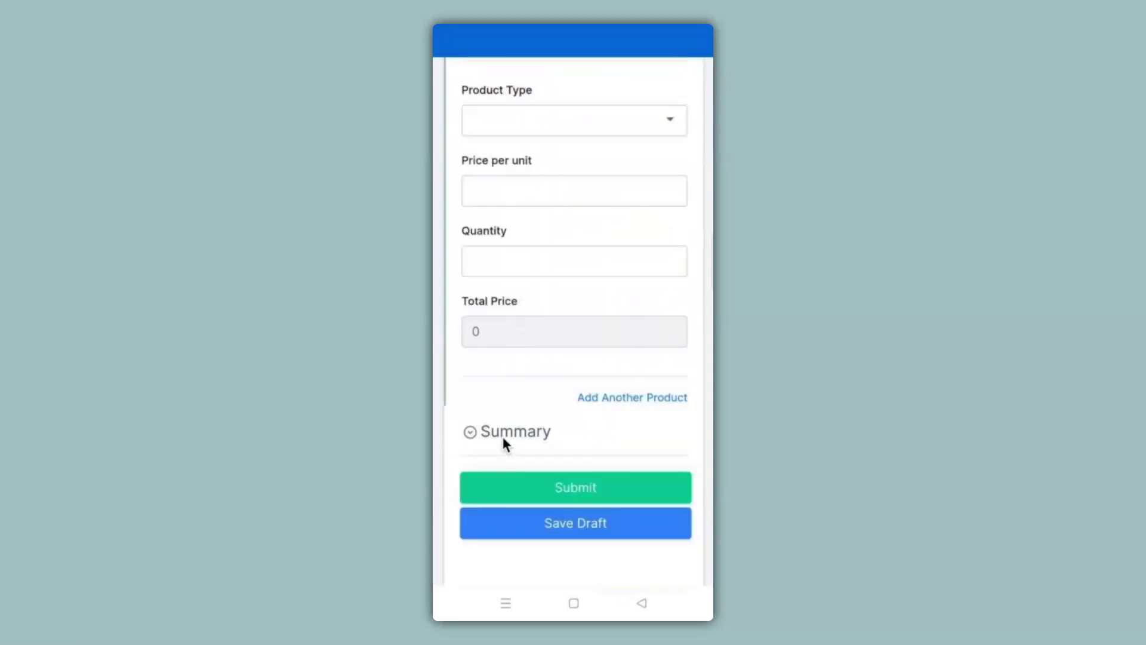
{"action": "left_click", "coordinate": [503, 440]}
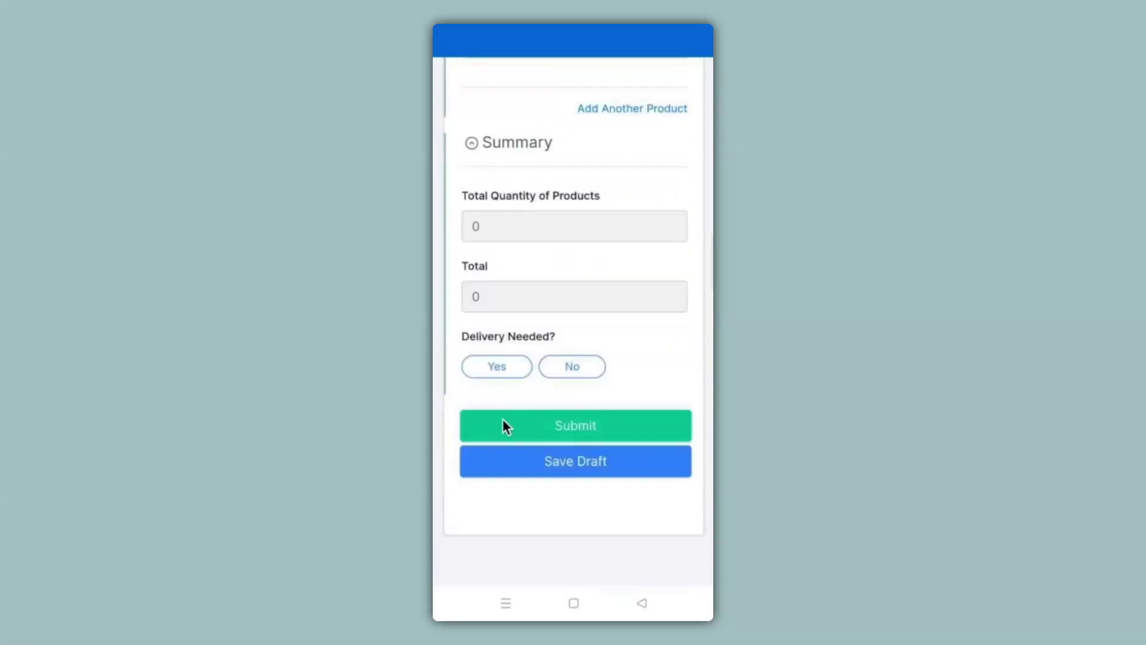
{"action": "left_click", "coordinate": [492, 369]}
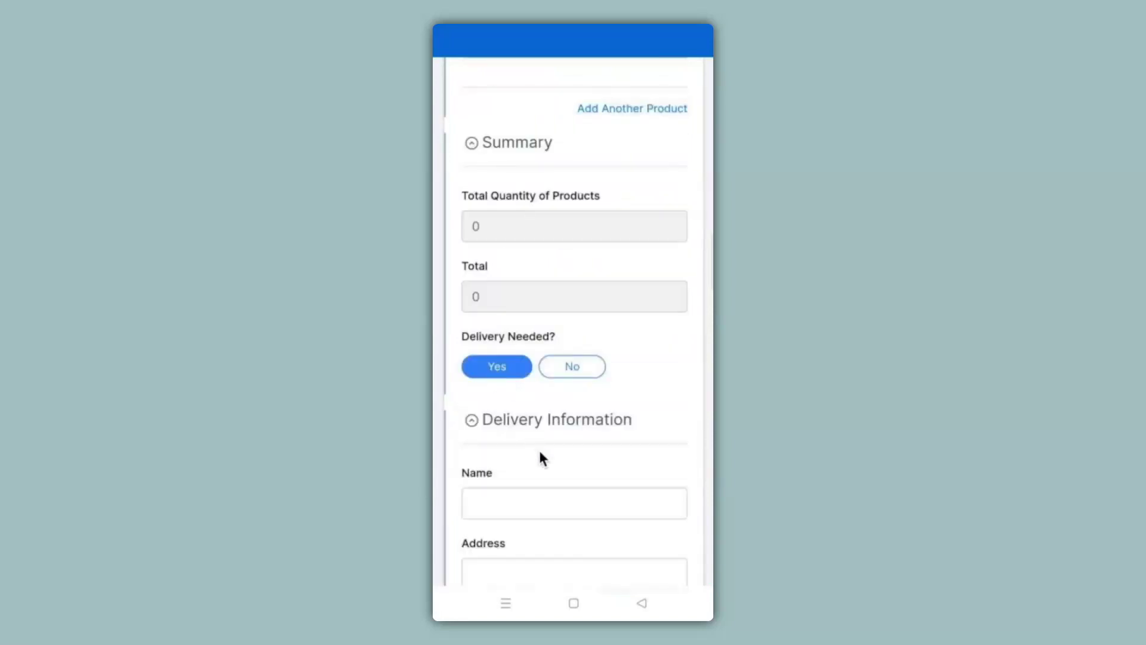
{"action": "scroll", "coordinate": [540, 453], "scroll_direction": "down", "scroll_amount": 4}
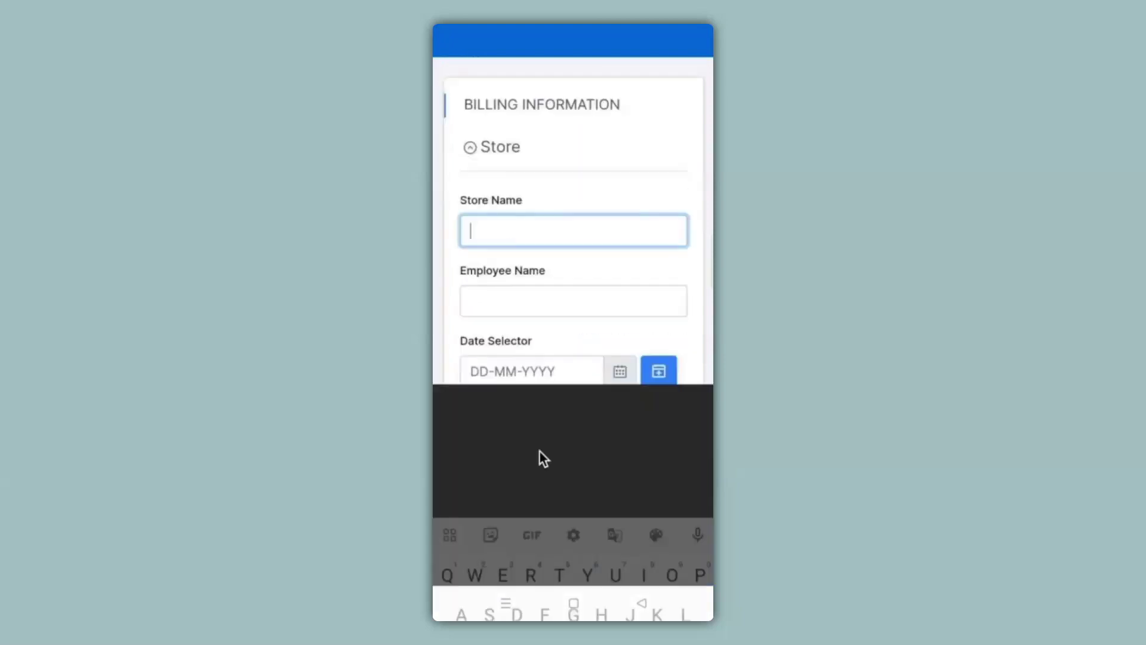
Step: Enter store XYZ, the employee's name, and date 10-07-2023
{"action": "type", "text": "XYZ"}
{"action": "key", "text": "Tab"}
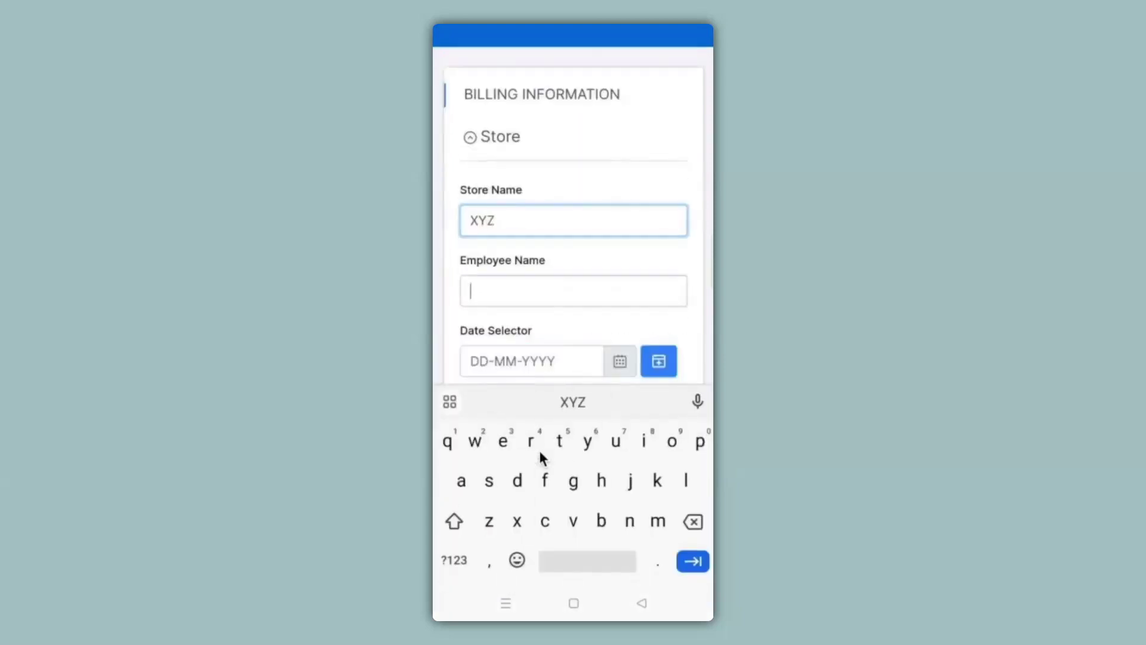
{"action": "type", "text": "Aditi"}
{"action": "key", "text": "Tab"}
{"action": "type", "text": "10-07-2023"}
{"action": "key", "text": "space"}
Step: Add Product 3 with price per unit 300 and quantity 1
{"action": "left_click", "coordinate": [539, 450]}
{"action": "key", "text": "Tab"}
{"action": "type", "text": "300"}
{"action": "key", "text": "Tab"}
{"action": "type", "text": "1"}
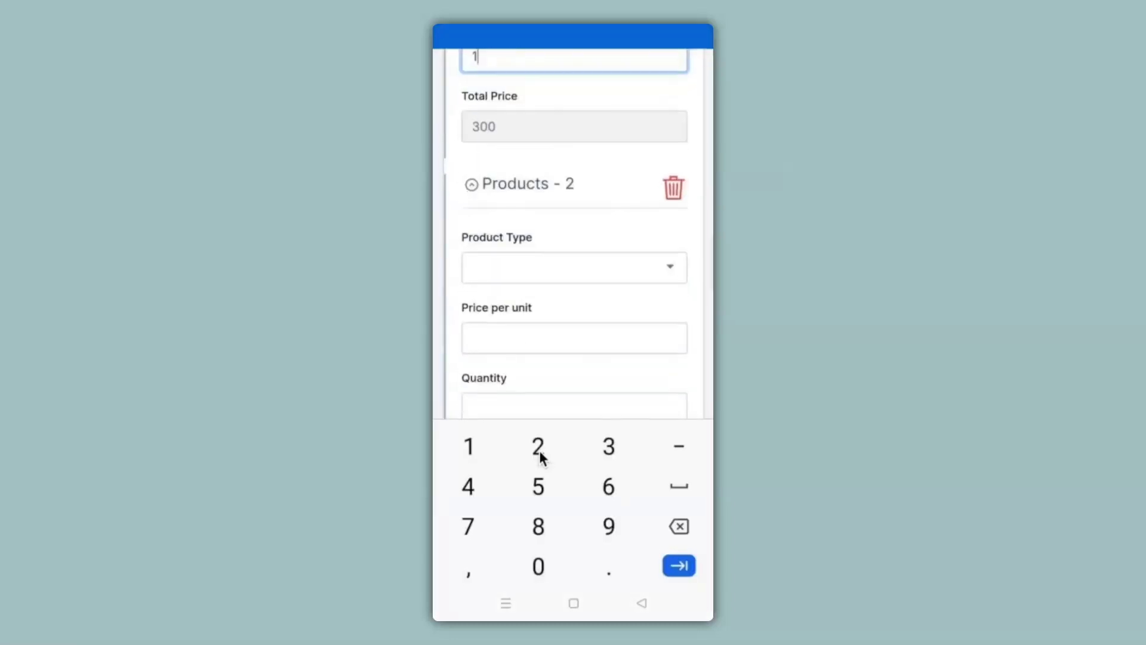
Step: Add Product 4 with price per unit 400 and quantity 2
{"action": "key", "text": "Tab"}
{"action": "key", "text": "space"}
{"action": "left_click", "coordinate": [539, 450]}
{"action": "key", "text": "Tab"}
{"action": "type", "text": "400"}
{"action": "key", "text": "Tab"}
{"action": "type", "text": "2"}
{"action": "key", "text": "Tab"}
{"action": "key", "text": "Tab"}
Step: Answer No to Delivery Needed and submit the billing entry
{"action": "key", "text": "Right"}
{"action": "key", "text": "Up"}
{"action": "key", "text": "Return"}
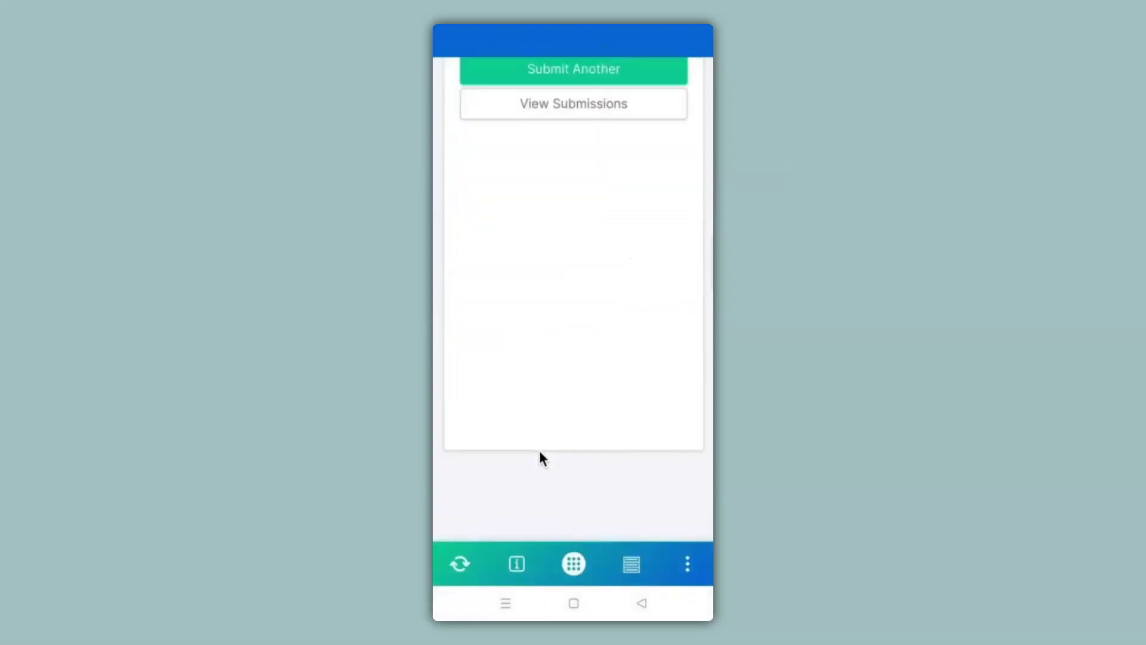
Step: Review the newest entry in the submissions list
{"action": "left_click", "coordinate": [561, 115]}
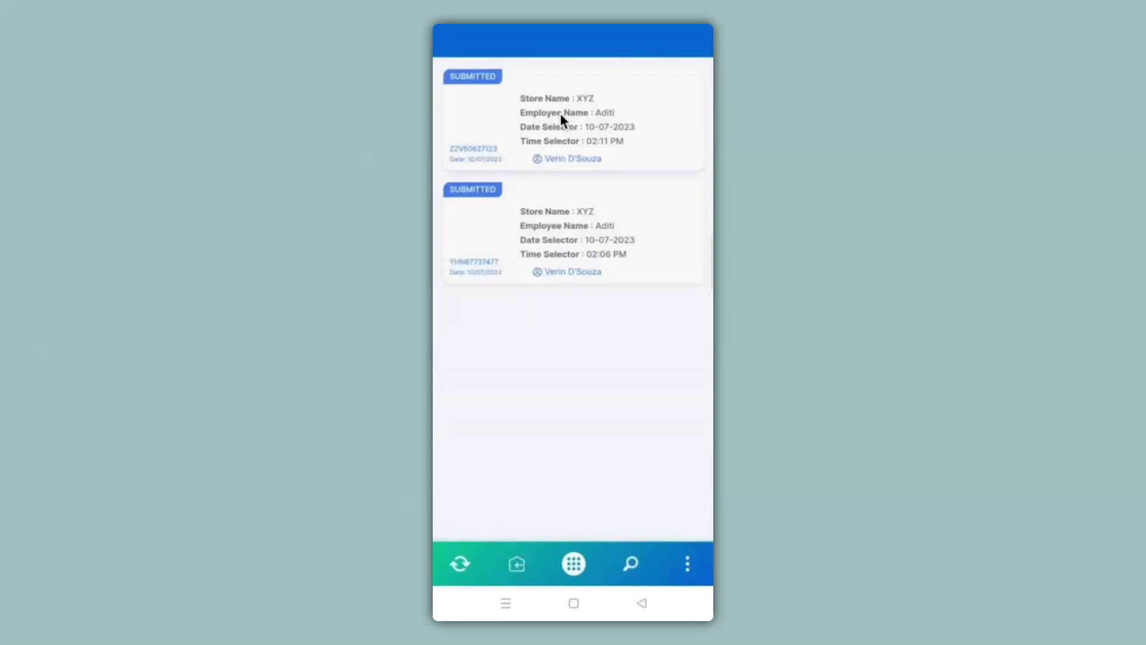
{"action": "left_click", "coordinate": [561, 120]}
{"action": "scroll", "coordinate": [561, 121], "scroll_direction": "down", "scroll_amount": 3}
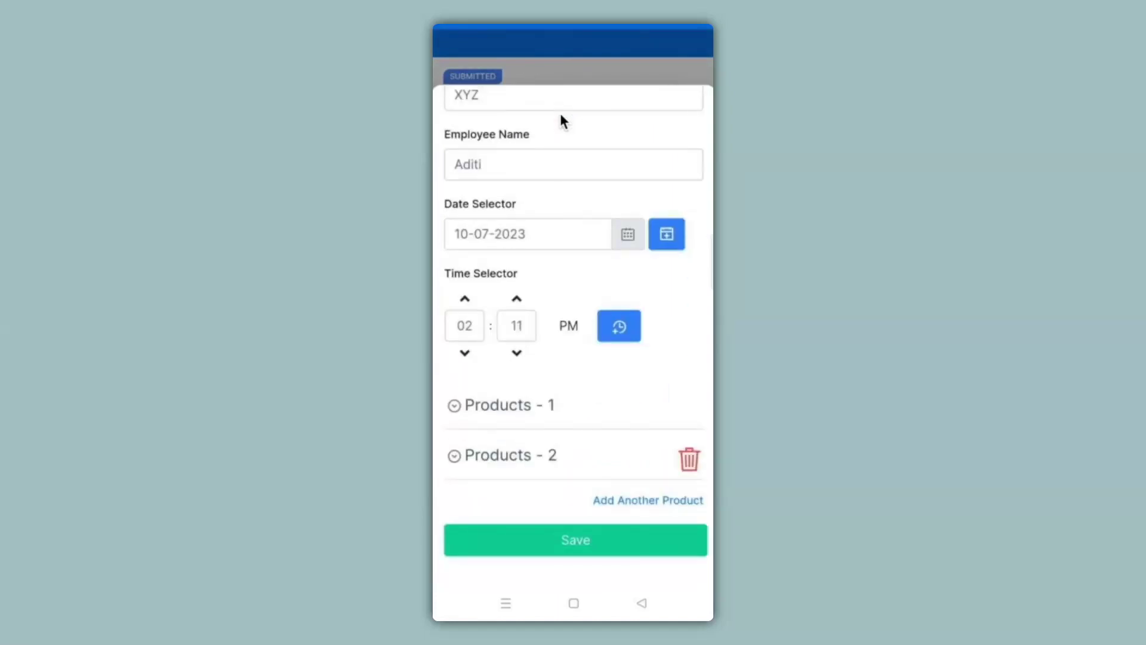
{"action": "scroll", "coordinate": [561, 119], "scroll_direction": "down", "scroll_amount": 5}
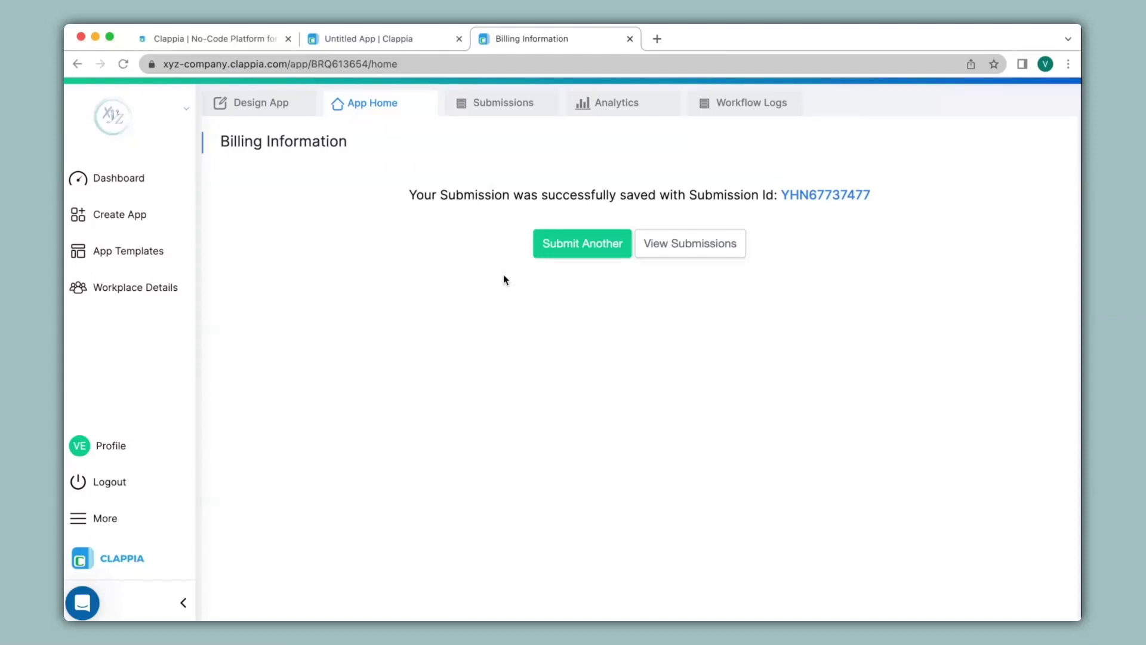
Step: Expand the latest submission's two products and Summary (total 1100), then download all submissions as Excel
{"action": "left_click", "coordinate": [492, 108]}
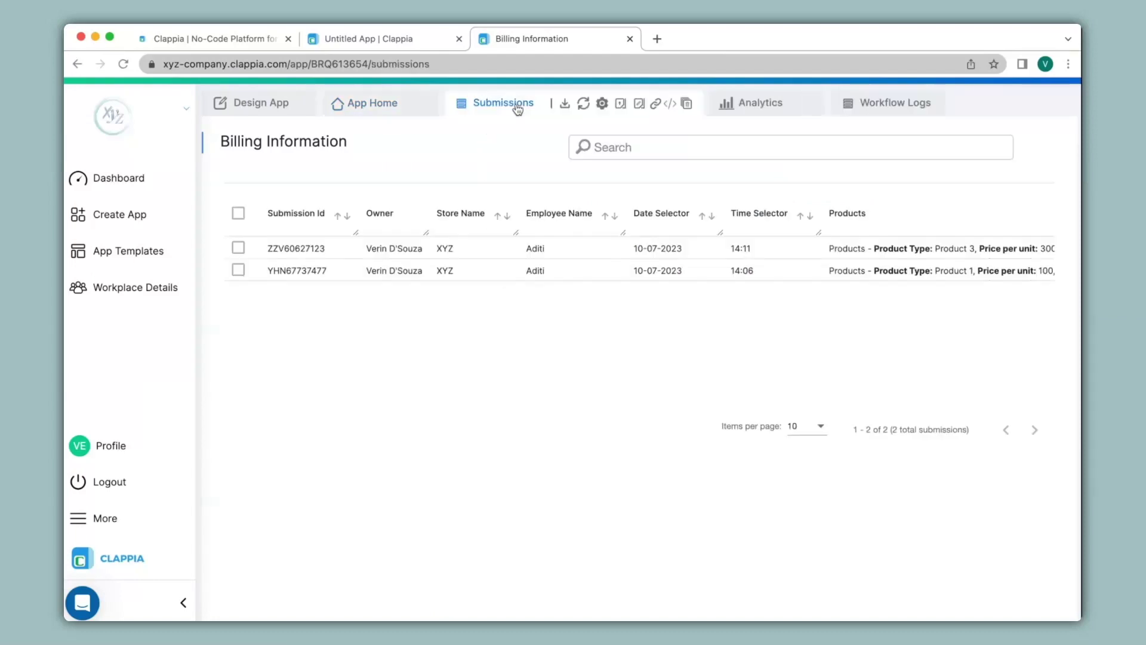
{"action": "left_click", "coordinate": [442, 249]}
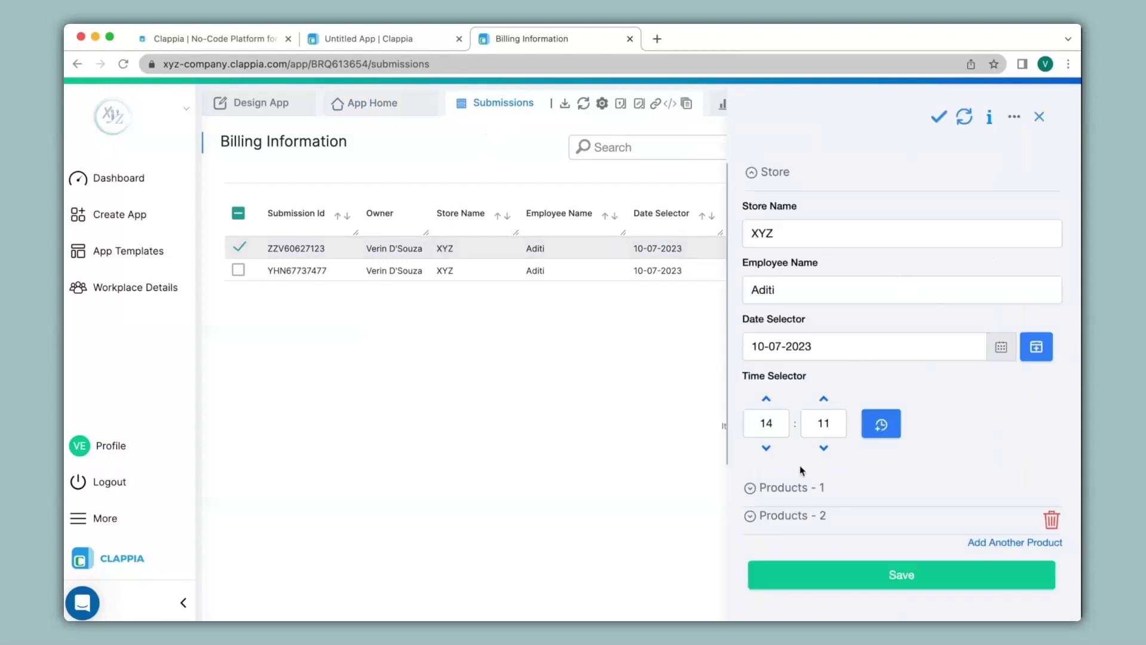
{"action": "left_click", "coordinate": [800, 488]}
{"action": "scroll", "coordinate": [799, 492], "scroll_direction": "down", "scroll_amount": 4}
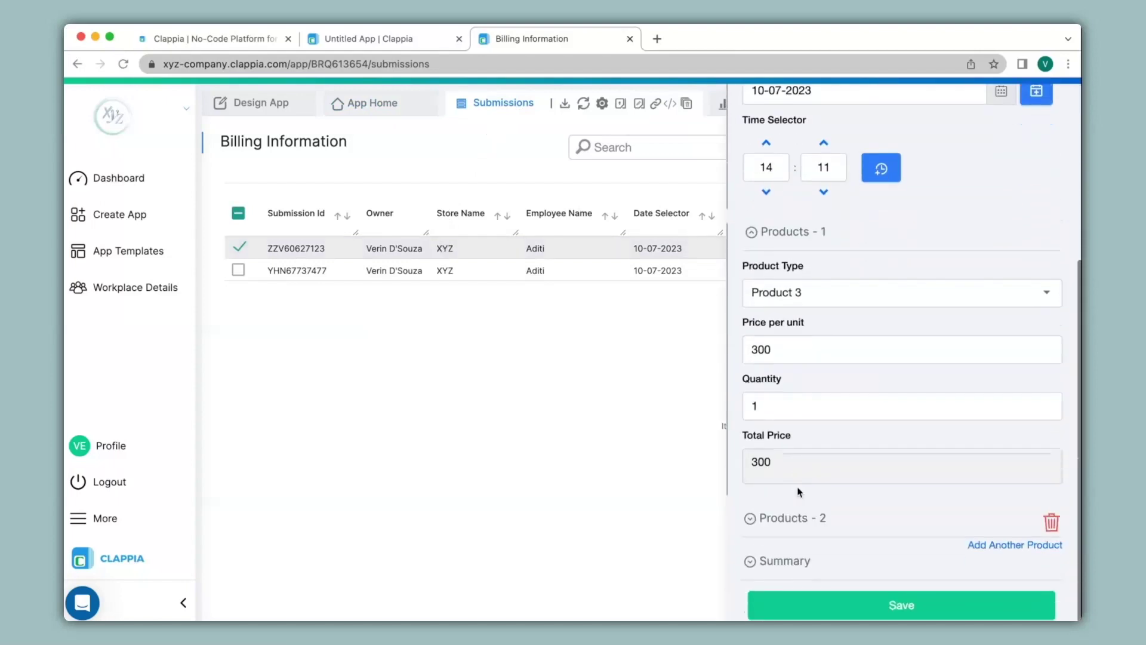
{"action": "left_click", "coordinate": [799, 518]}
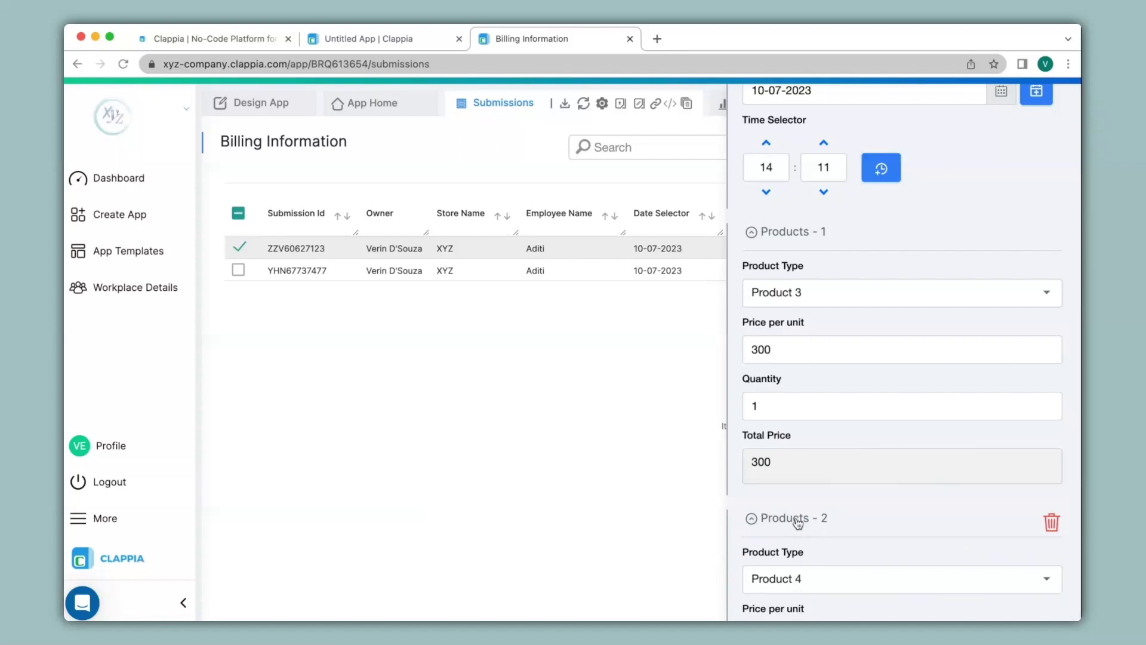
{"action": "scroll", "coordinate": [798, 523], "scroll_direction": "down", "scroll_amount": 5}
{"action": "left_click", "coordinate": [796, 555]}
{"action": "scroll", "coordinate": [794, 561], "scroll_direction": "down", "scroll_amount": 3}
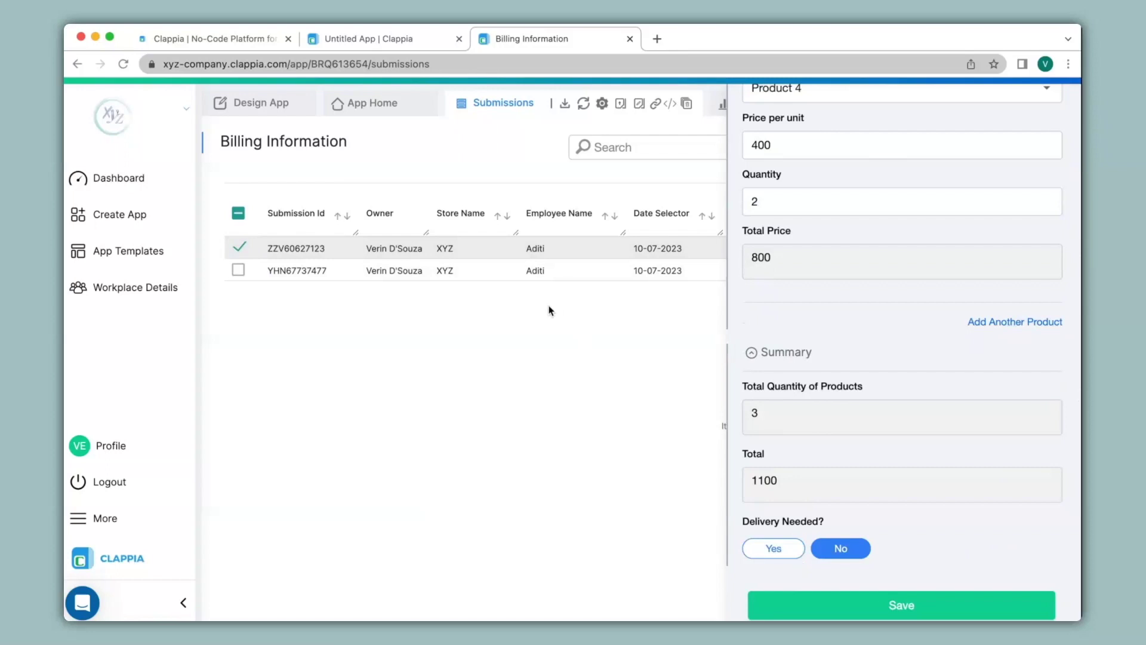
{"action": "left_click", "coordinate": [565, 106]}
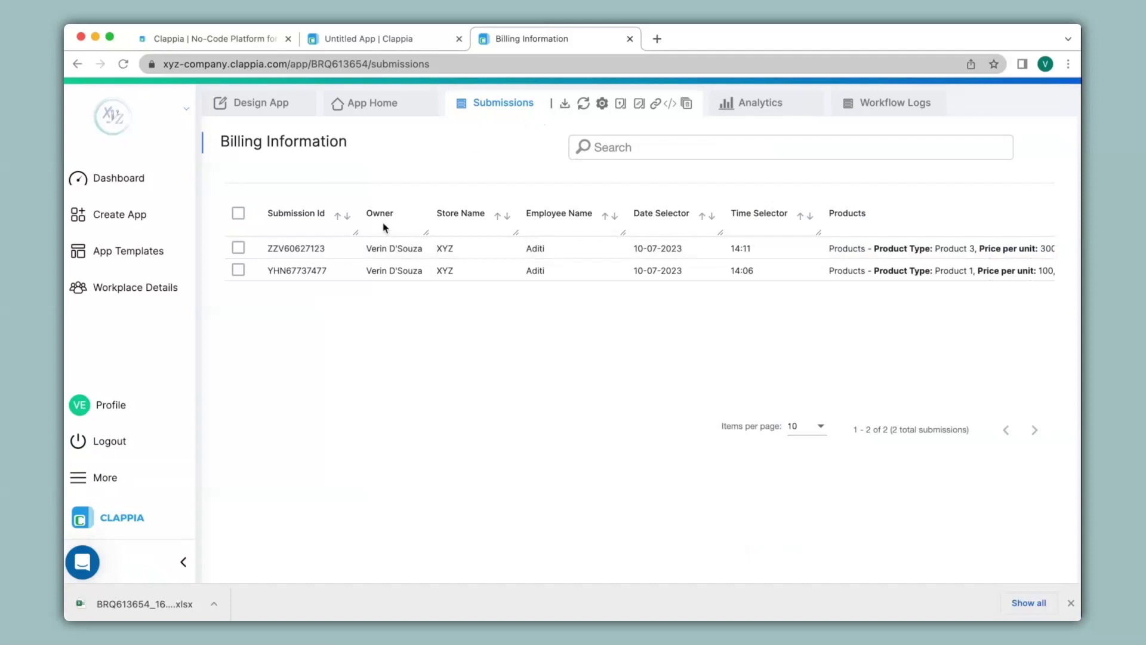
Step: Check the Store, Products and Summary headings and Product 3, 4, 1 rows in Excel, then return to Design App
{"action": "left_click", "coordinate": [145, 606]}
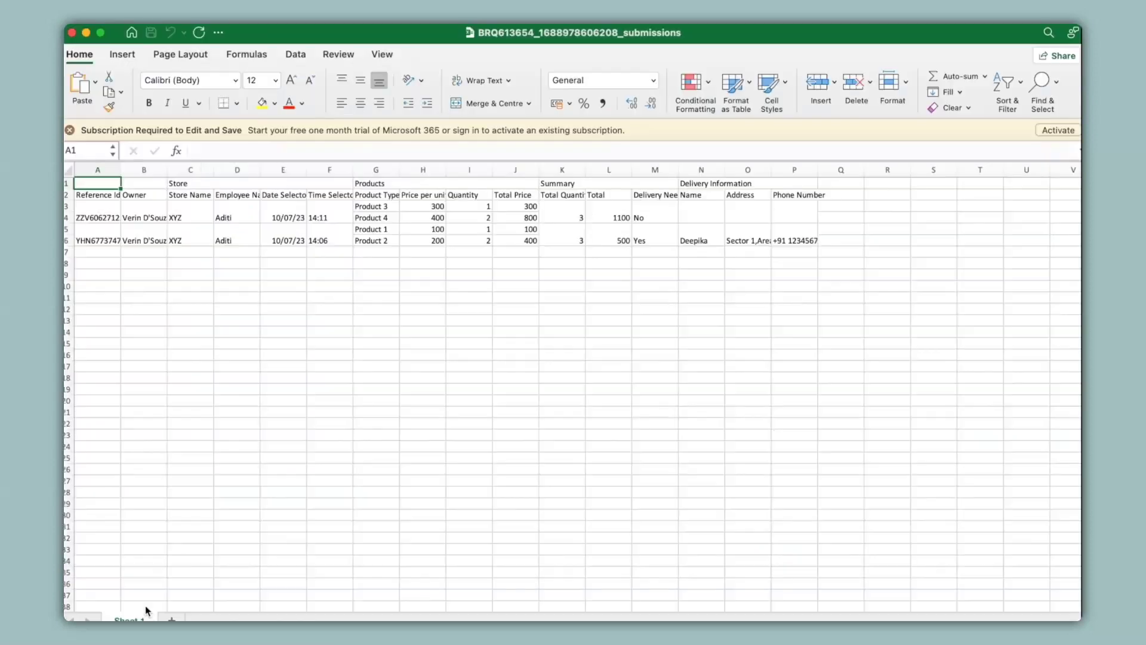
{"action": "left_click", "coordinate": [224, 184]}
{"action": "left_click", "coordinate": [394, 184]}
{"action": "left_click", "coordinate": [572, 185]}
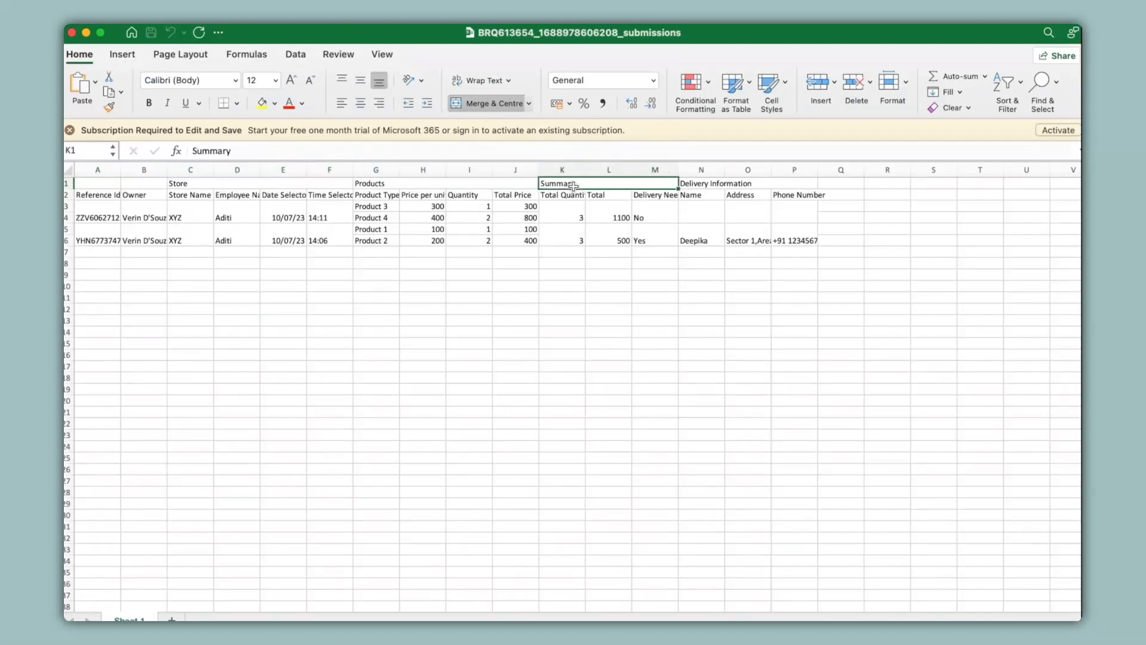
{"action": "left_click", "coordinate": [388, 207]}
{"action": "left_click", "coordinate": [388, 217]}
{"action": "left_click", "coordinate": [388, 229]}
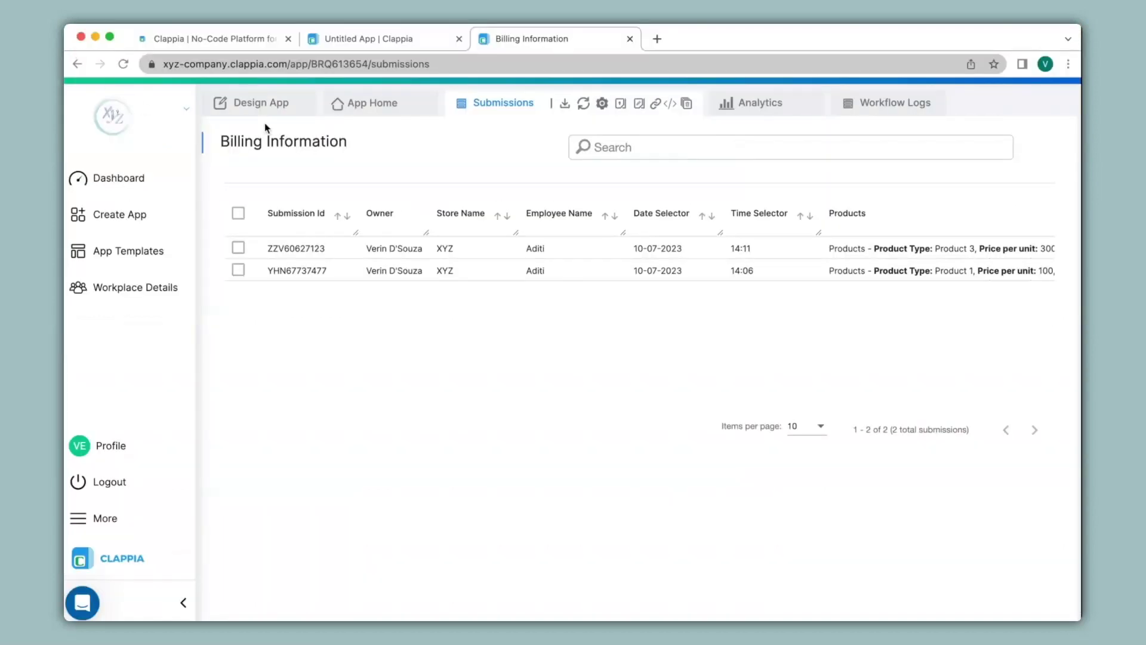
{"action": "left_click", "coordinate": [258, 105]}
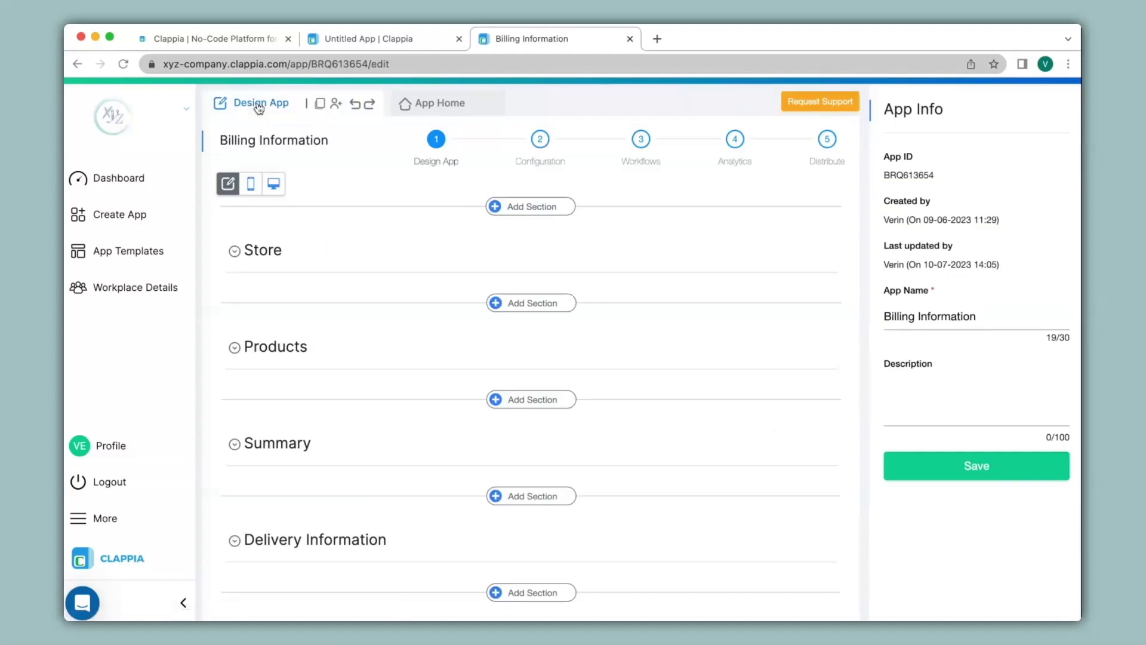